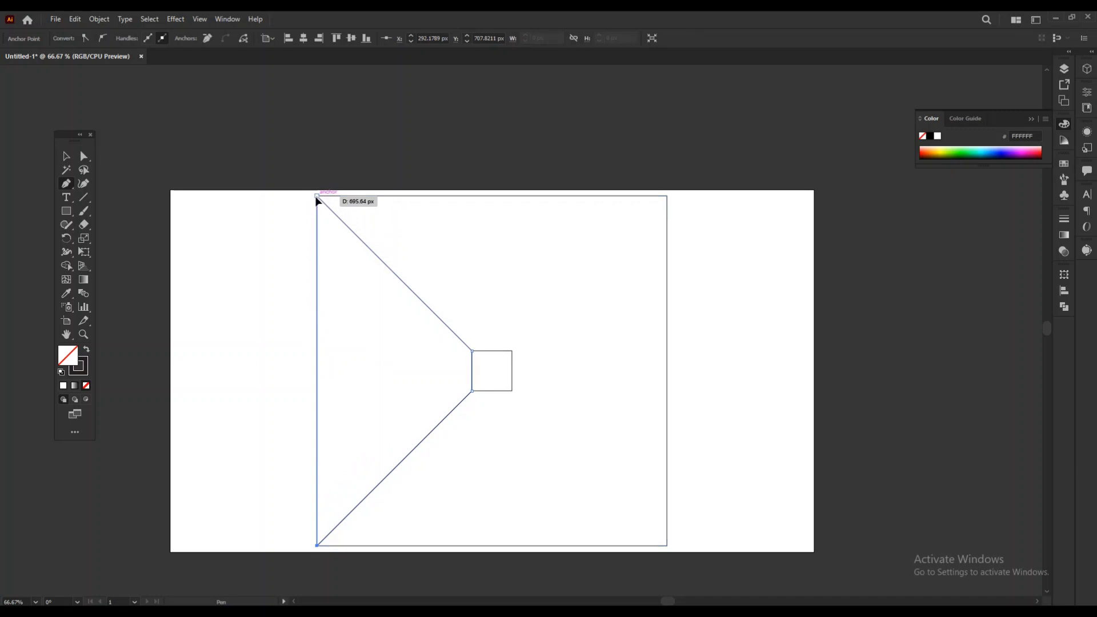
# Close the left trapezoid and draw the right one with the Pen tool, joining the corners of the outer and inner squares.
pyautogui.click(317, 197)
pyautogui.click(512, 350)
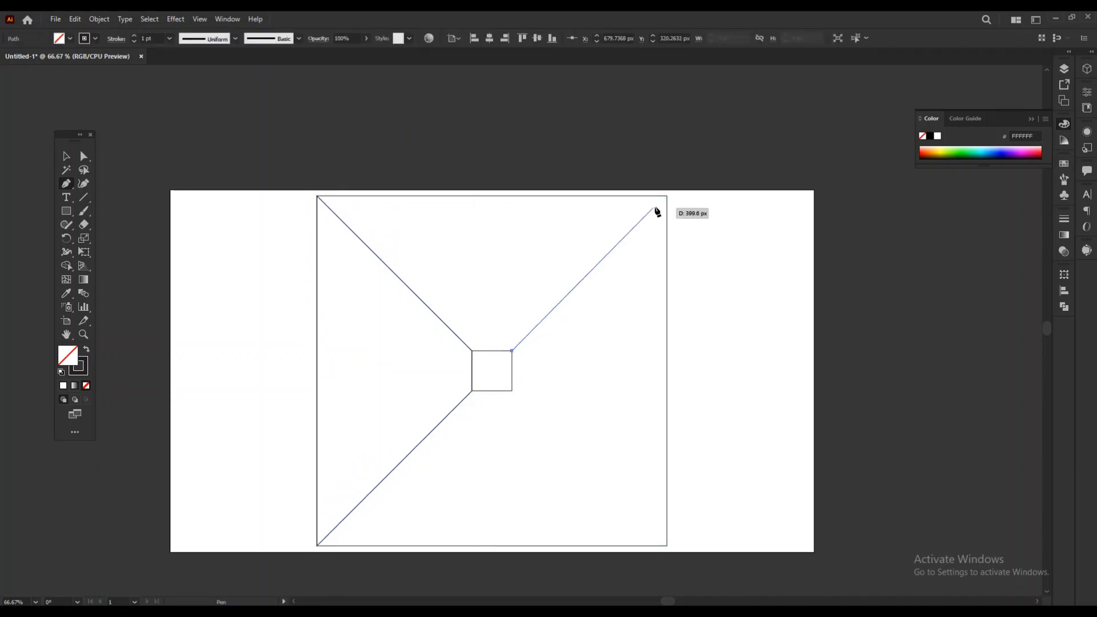
pyautogui.click(667, 197)
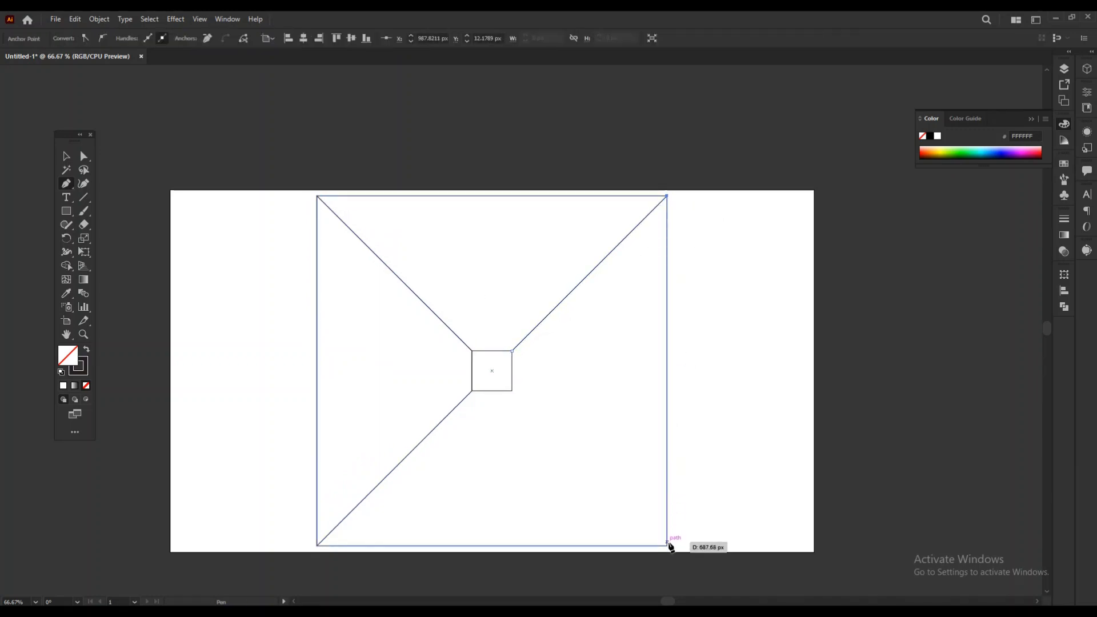
pyautogui.click(667, 546)
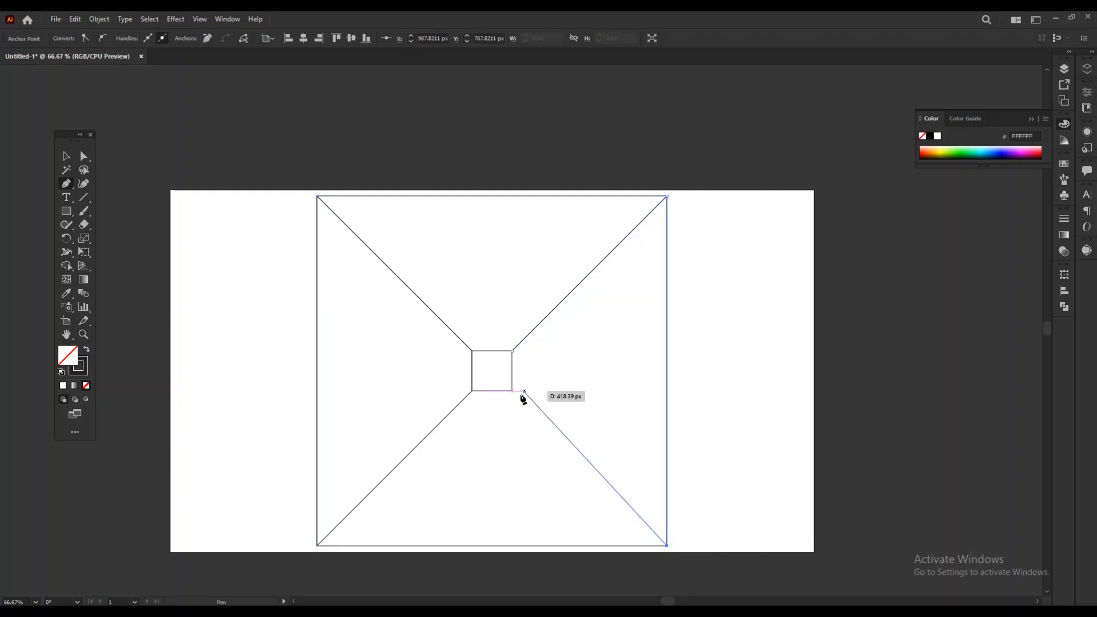
pyautogui.click(511, 390)
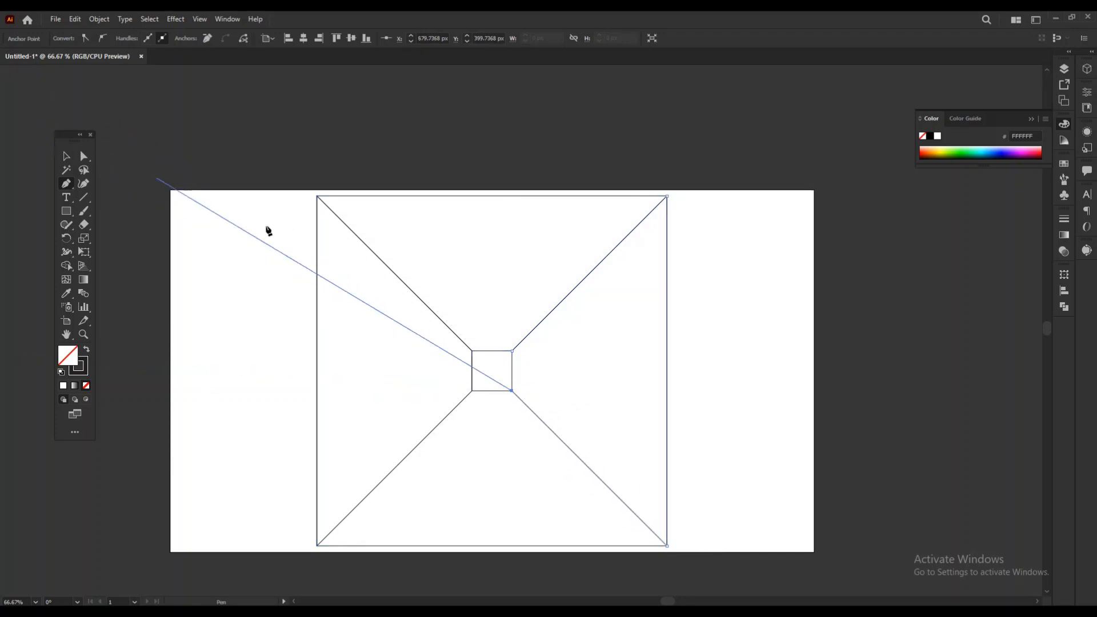
pyautogui.click(512, 351)
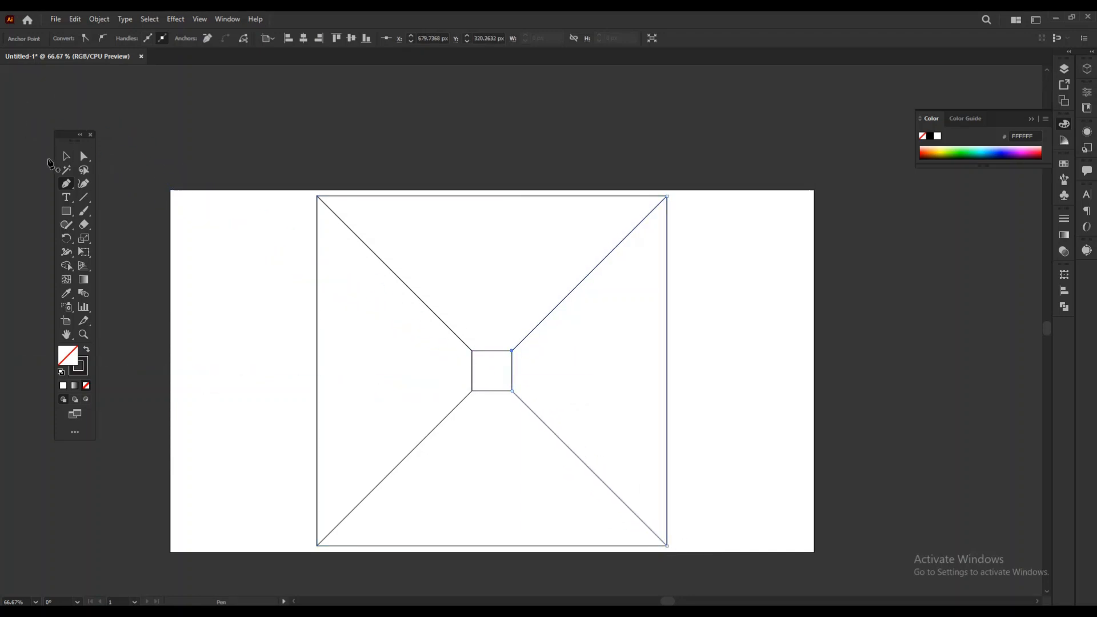
# Split the whole artwork into four dark-filled trapezoids and a central square with the Shape Builder tool.
pyautogui.click(66, 156)
pyautogui.moveTo(264, 160); pyautogui.dragTo(696, 525)
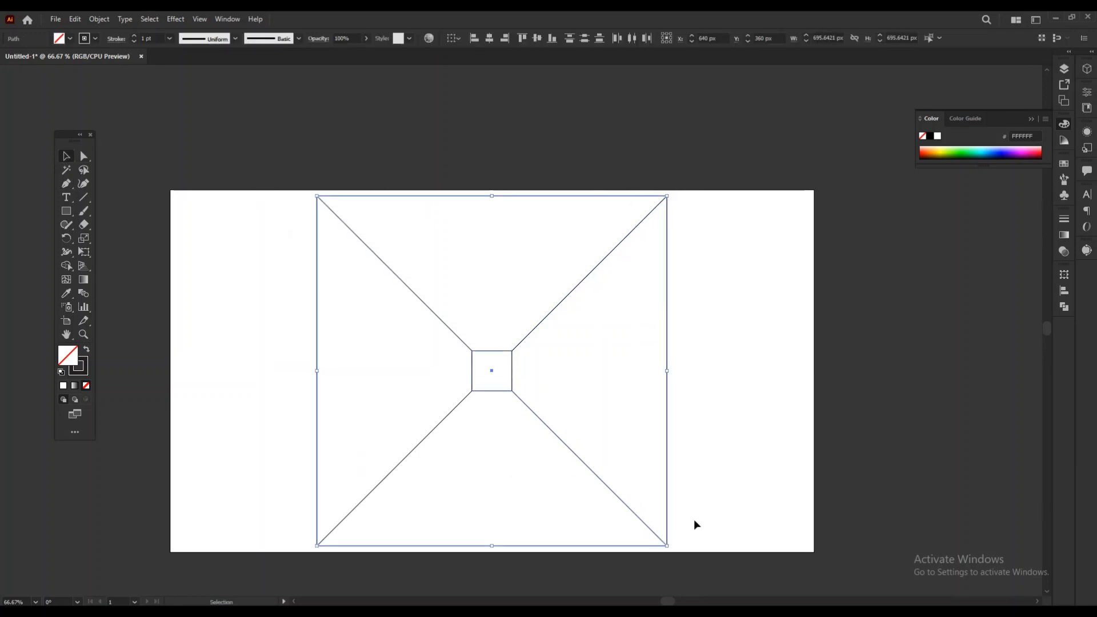
pyautogui.click(68, 266)
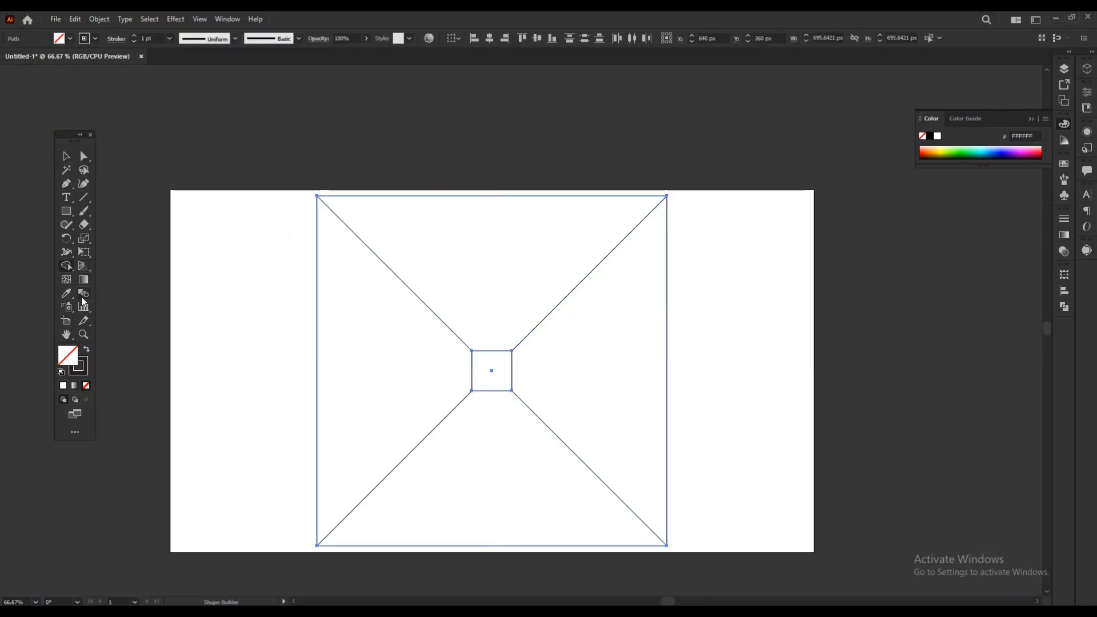
pyautogui.click(86, 351)
pyautogui.click(440, 289)
pyautogui.click(400, 366)
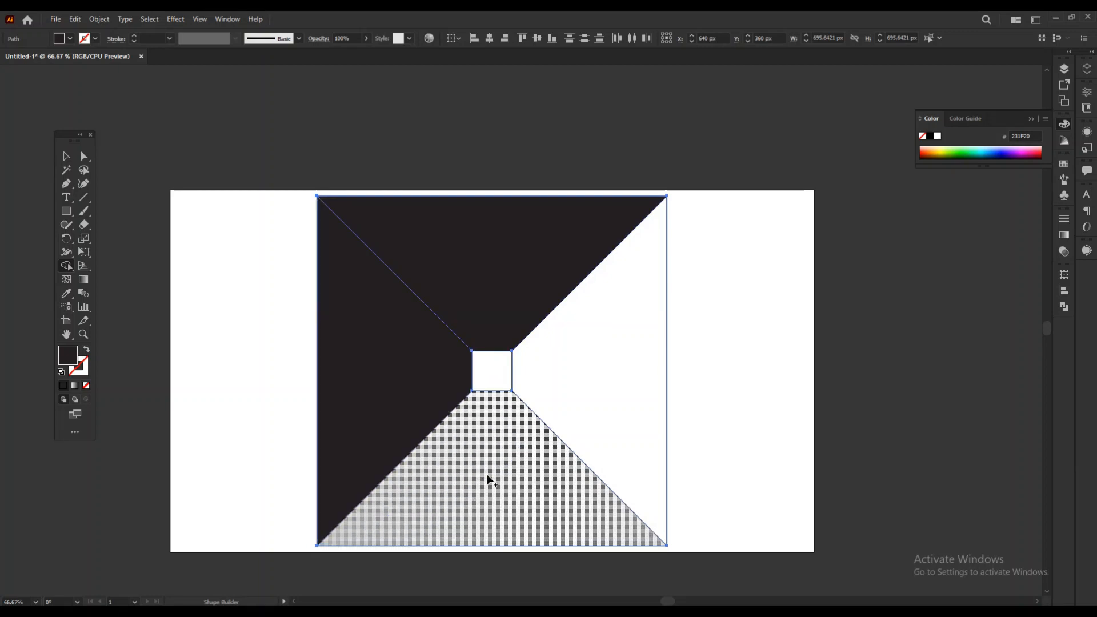
pyautogui.click(487, 478)
pyautogui.click(519, 392)
pyautogui.click(506, 377)
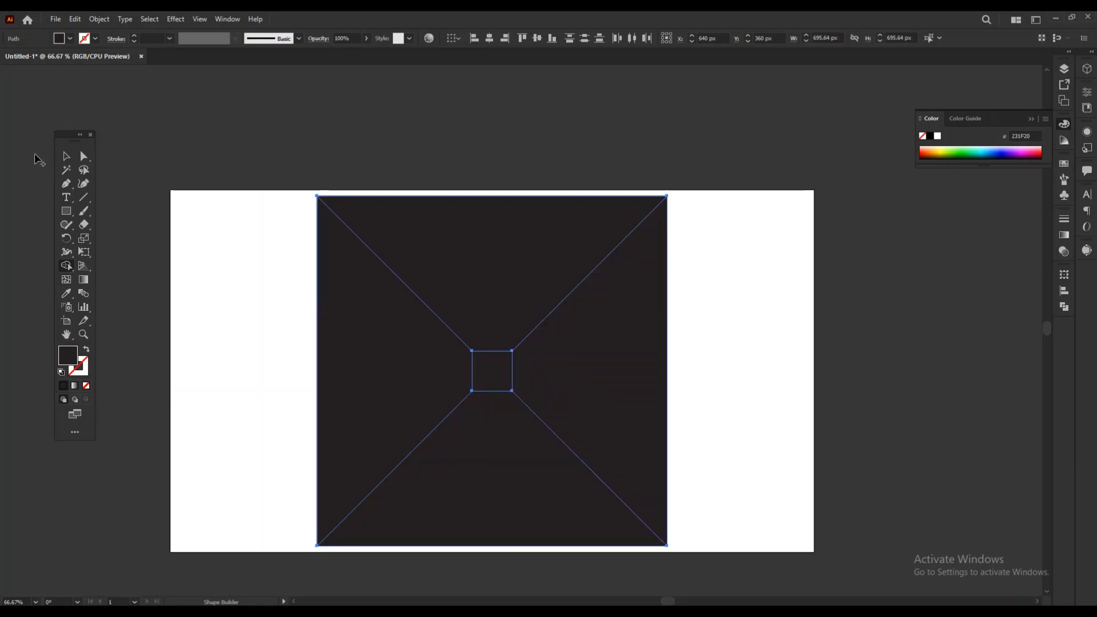
pyautogui.click(66, 157)
pyautogui.click(150, 269)
# Cut all five shapes and paste them back in front at the same place.
pyautogui.click(387, 341)
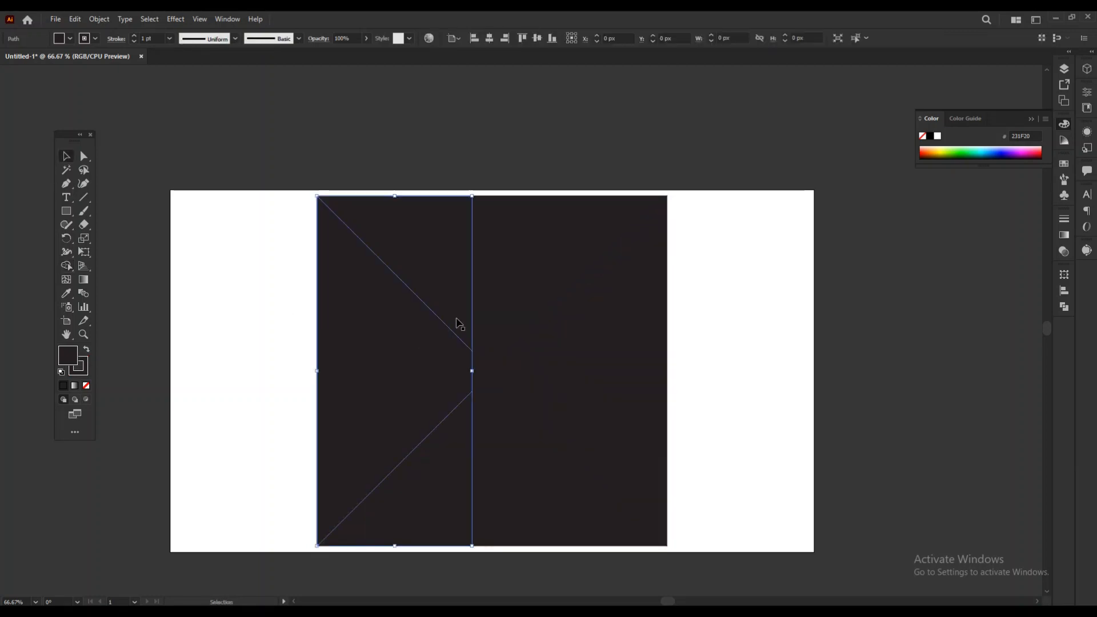
pyautogui.click(508, 265)
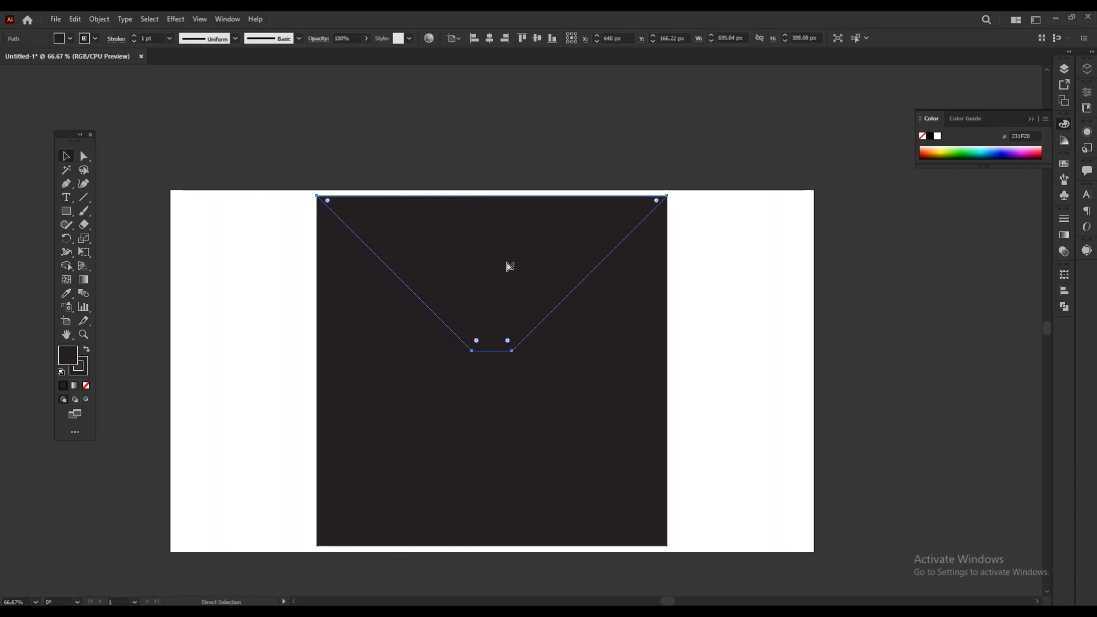
pyautogui.hotkey('ctrl', 'a')
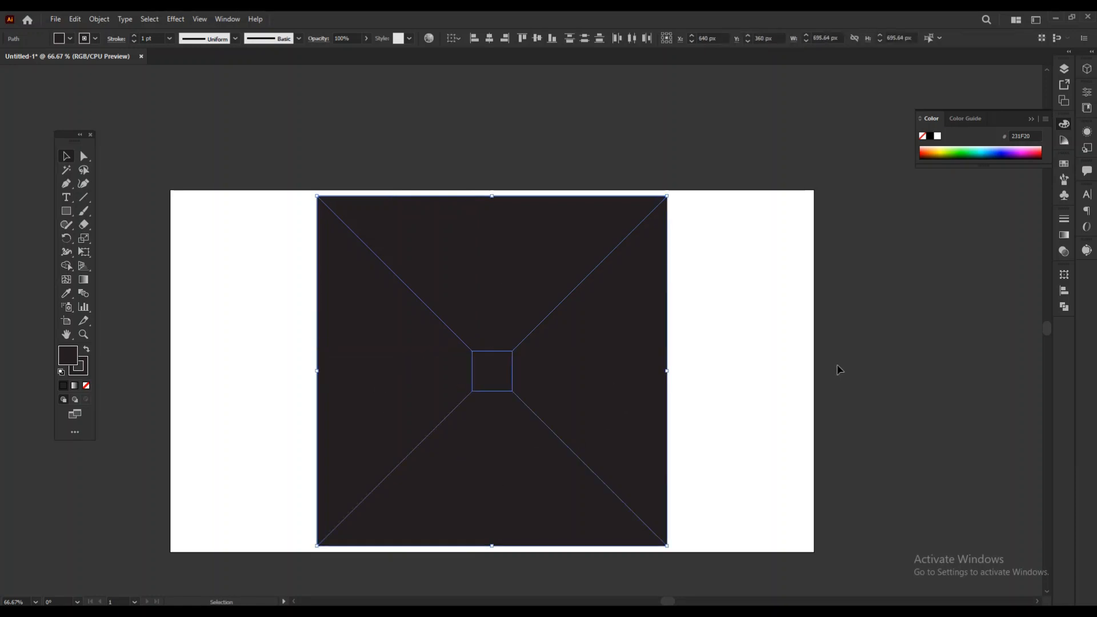
pyautogui.click(80, 21)
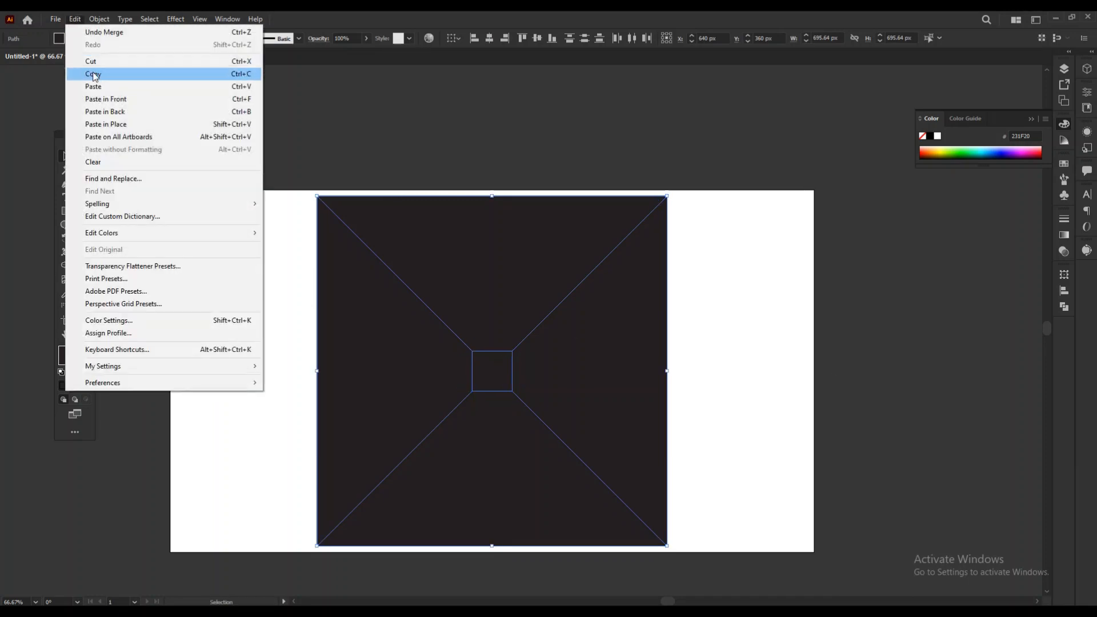
pyautogui.click(96, 63)
pyautogui.moveTo(430, 370); pyautogui.dragTo(737, 580)
pyautogui.click(75, 19)
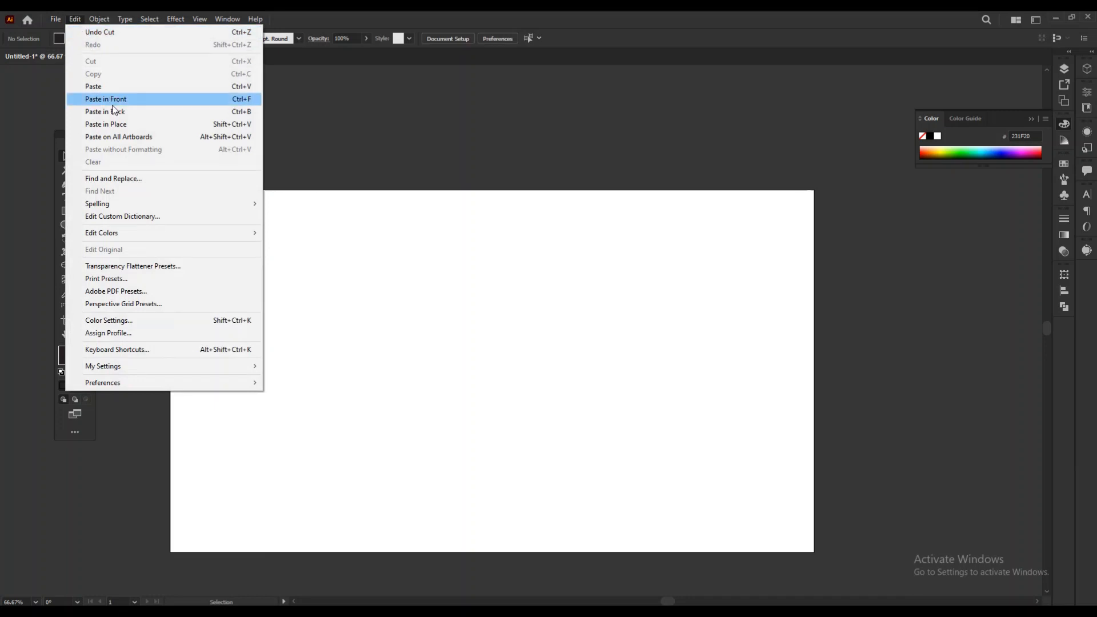
pyautogui.click(96, 98)
pyautogui.click(458, 109)
# Fill the upper and lower trapezoids and the central square with white and remove their stroke.
pyautogui.click(480, 252)
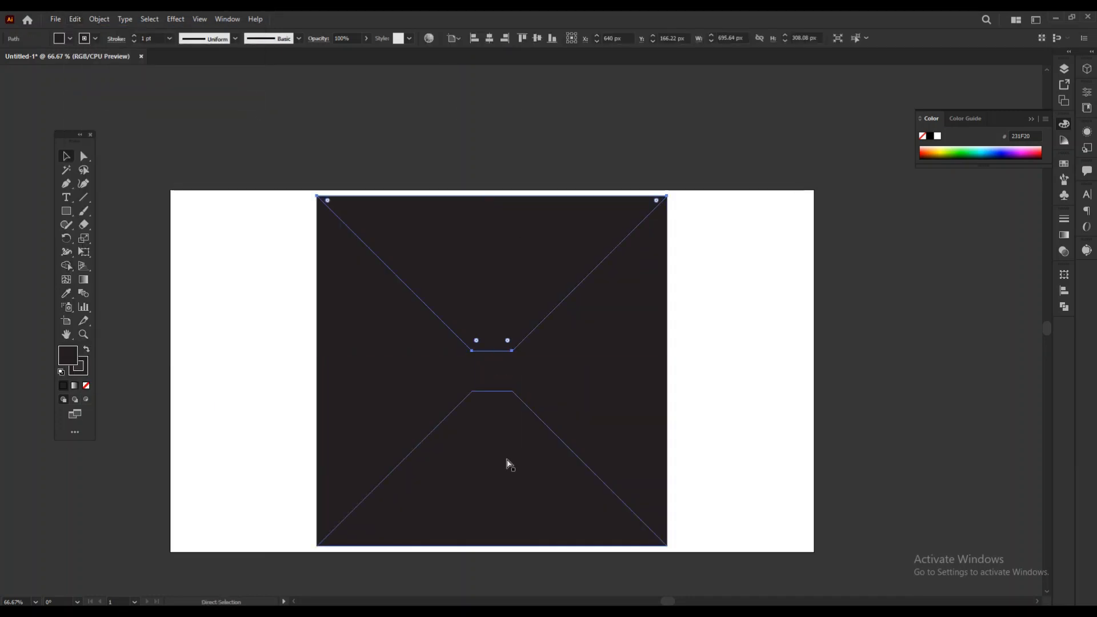
pyautogui.click(507, 460)
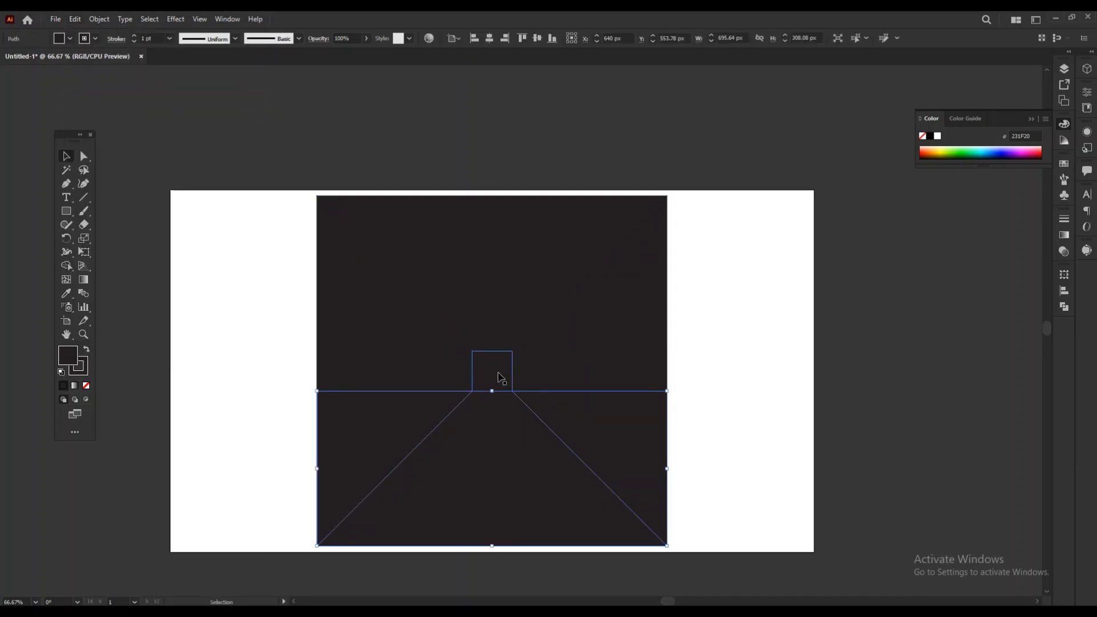
pyautogui.keyDown('shift'); pyautogui.click(495, 264); pyautogui.keyUp('shift')
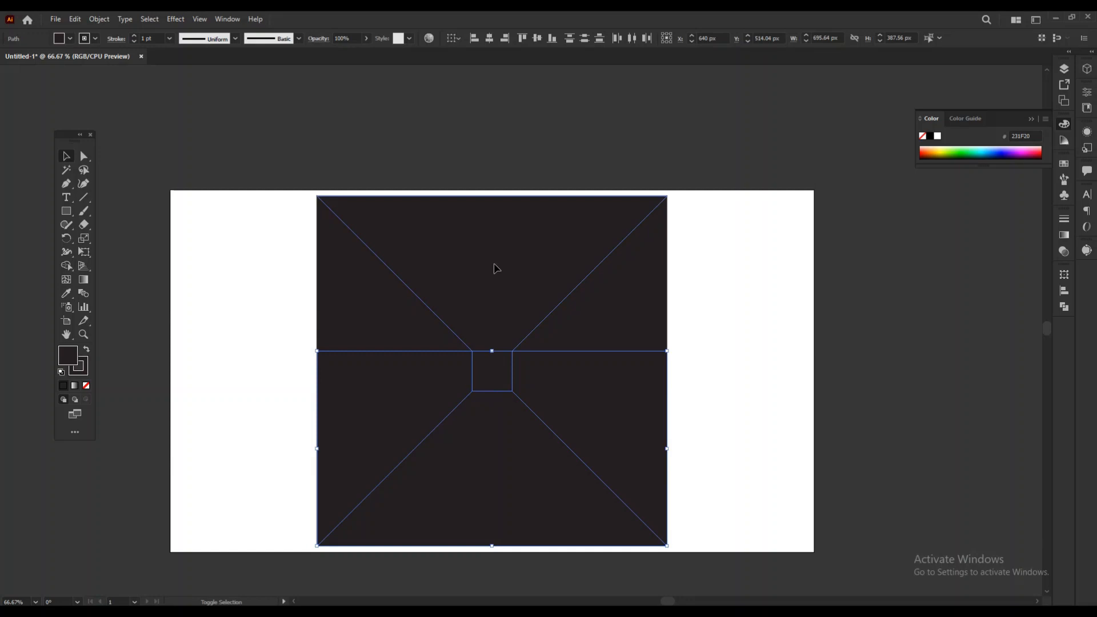
pyautogui.click(69, 37)
pyautogui.click(24, 59)
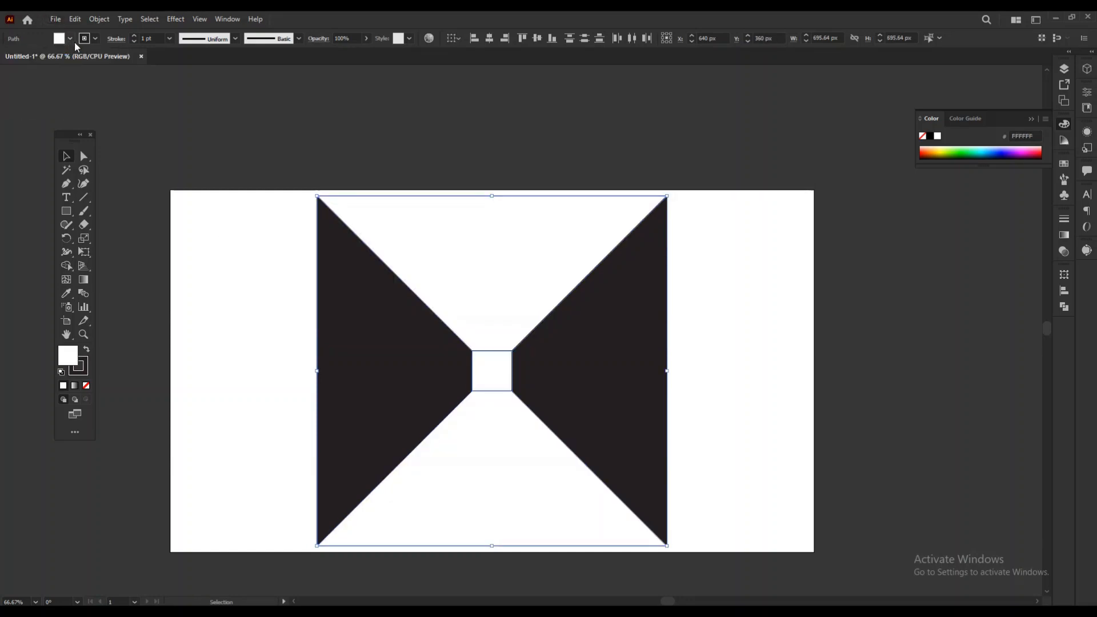
pyautogui.click(14, 60)
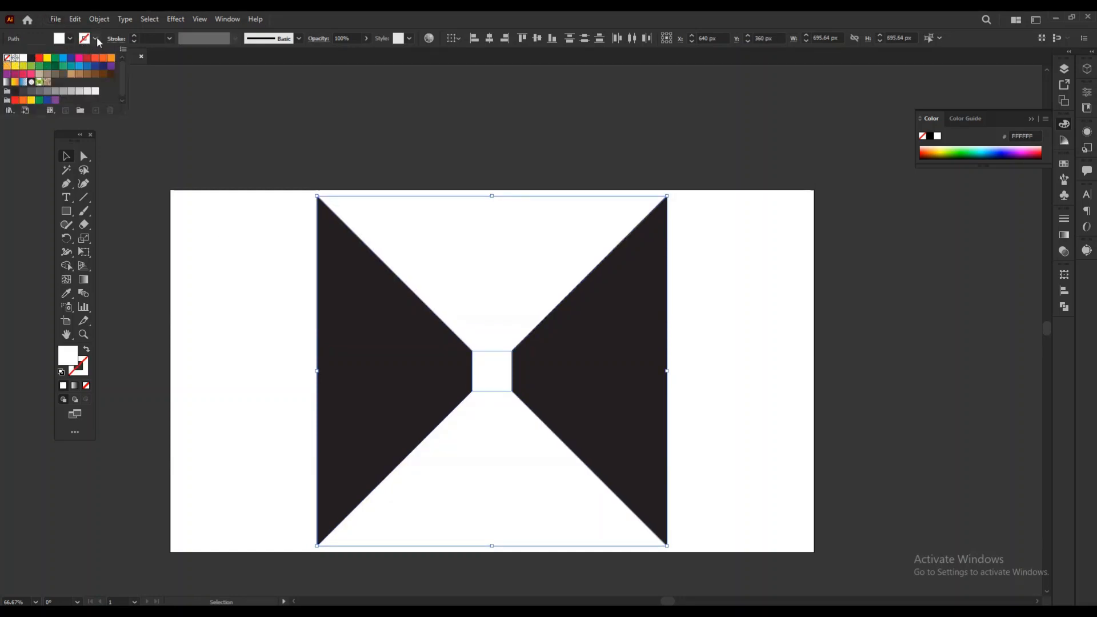
pyautogui.click(149, 138)
# Remove the stroke from the left and right trapezoids and fill them with light grey A7A9AC.
pyautogui.click(393, 367)
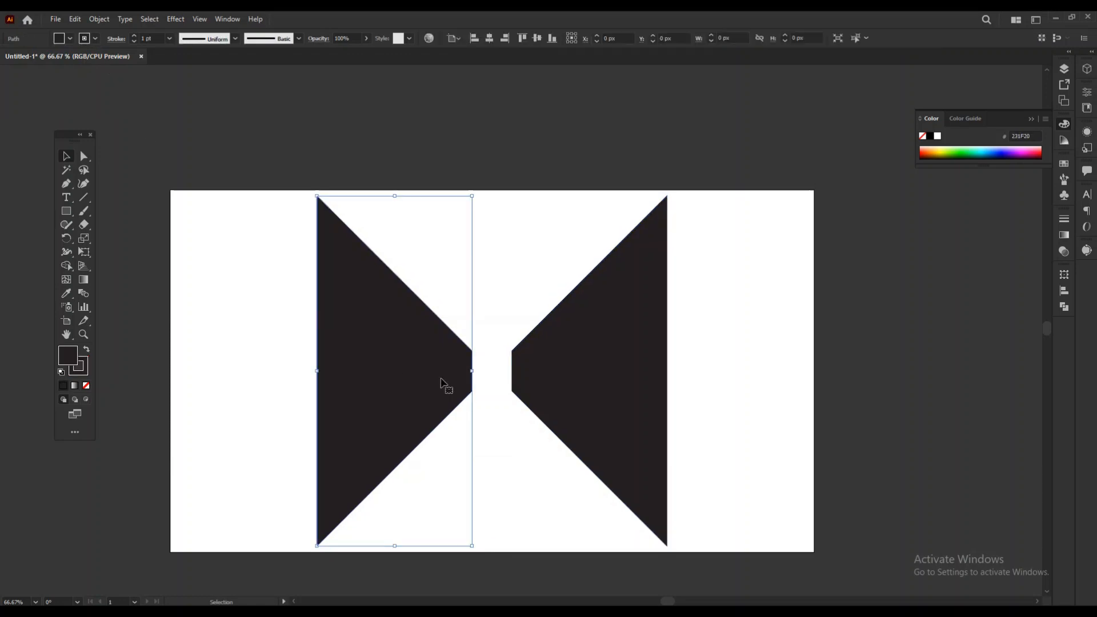
pyautogui.keyDown('shift'); pyautogui.click(593, 377); pyautogui.keyUp('shift')
pyautogui.click(95, 38)
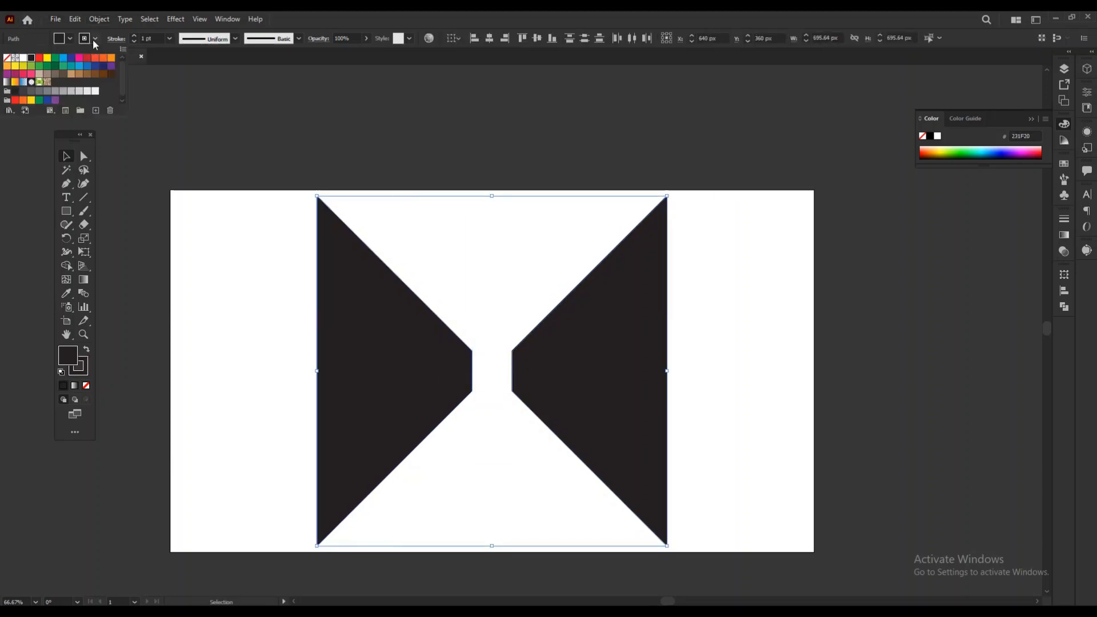
pyautogui.click(14, 60)
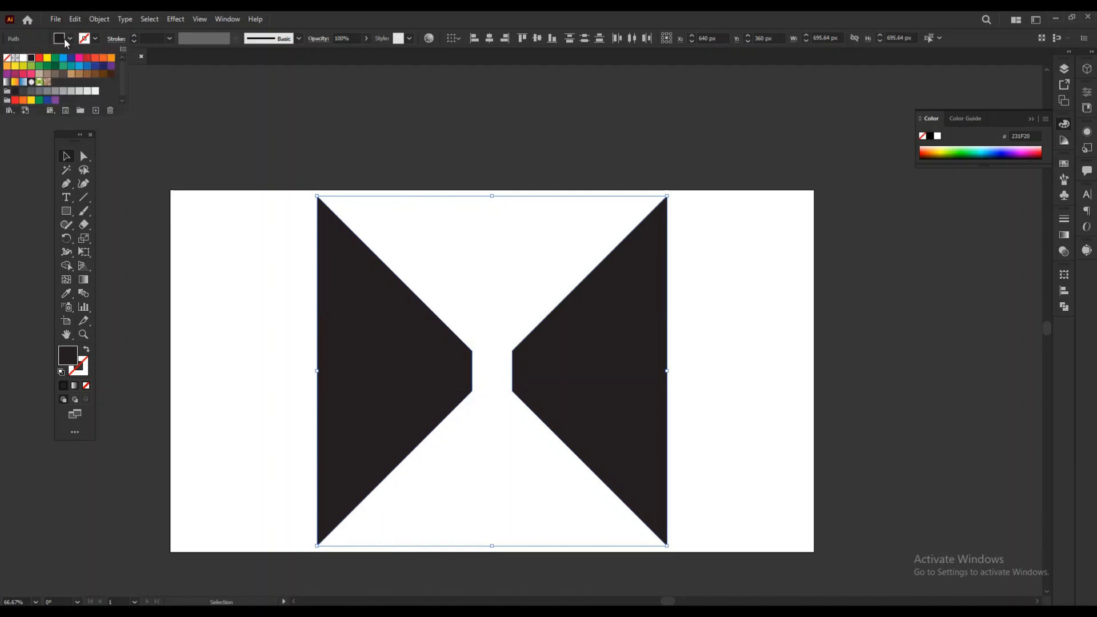
pyautogui.click(55, 92)
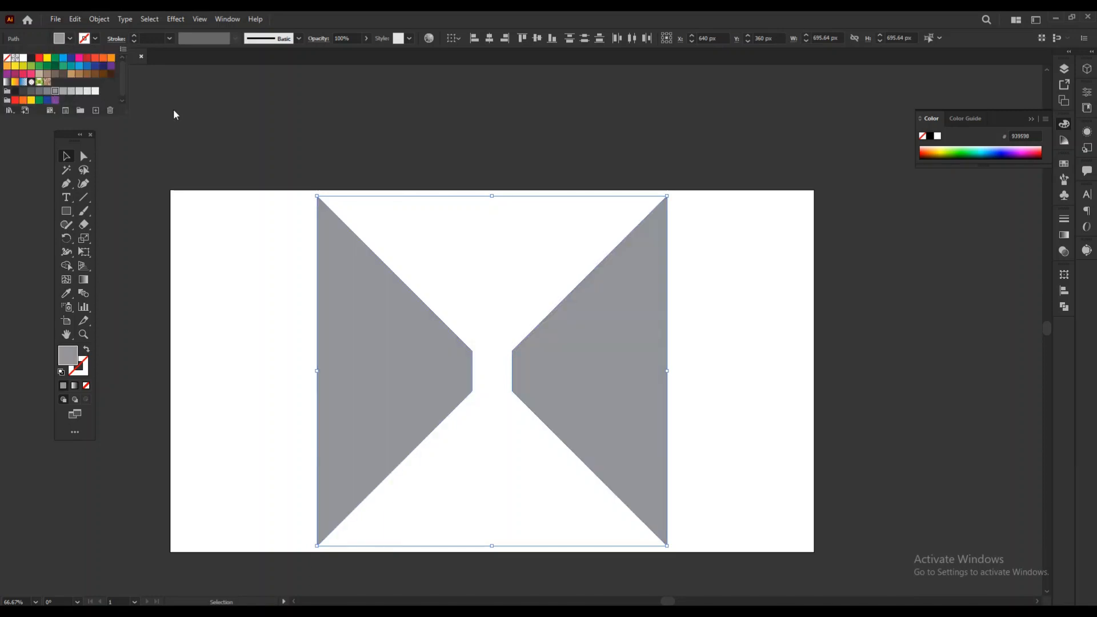
pyautogui.click(252, 90)
pyautogui.click(252, 91)
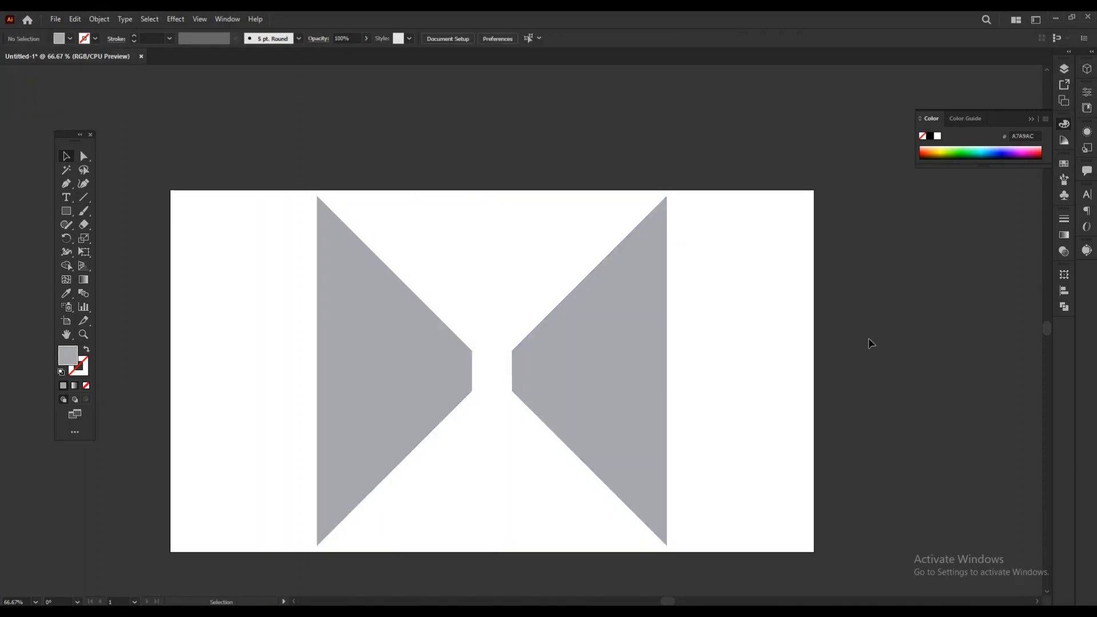
# Select the entire square artwork and lock it.
pyautogui.rightClick(65, 198)
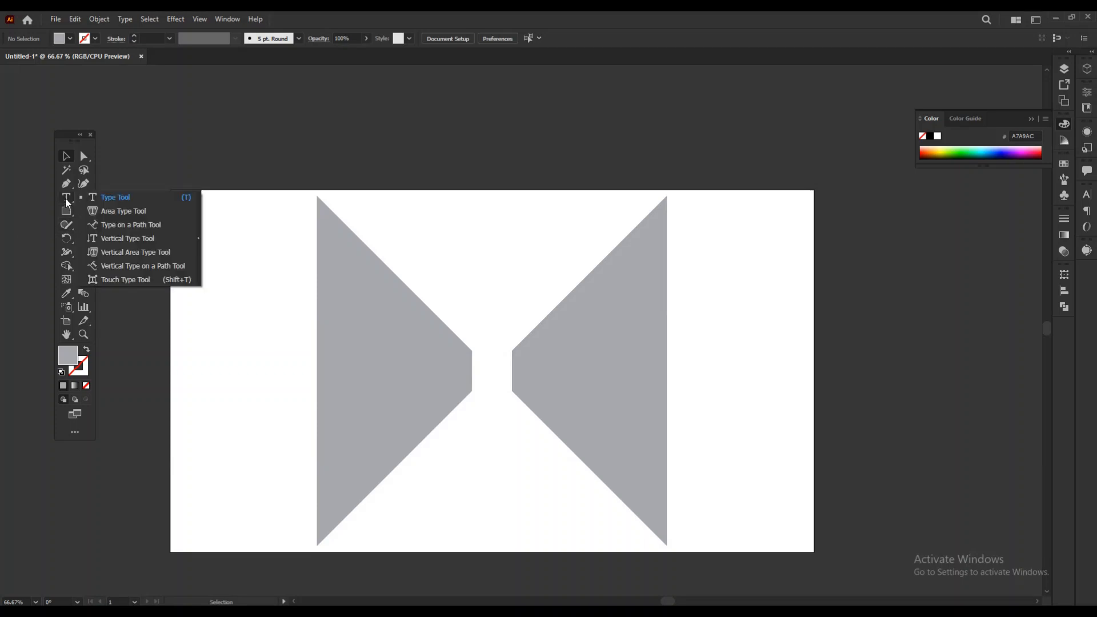
pyautogui.click(68, 156)
pyautogui.moveTo(283, 170); pyautogui.dragTo(742, 535)
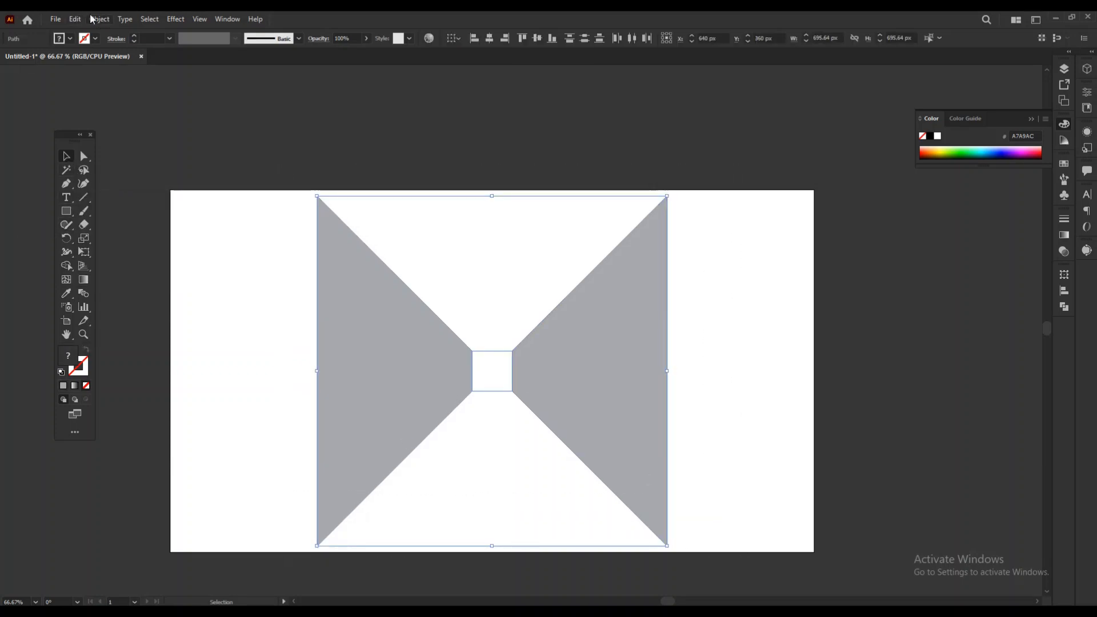
pyautogui.click(98, 19)
pyautogui.moveTo(125, 101)
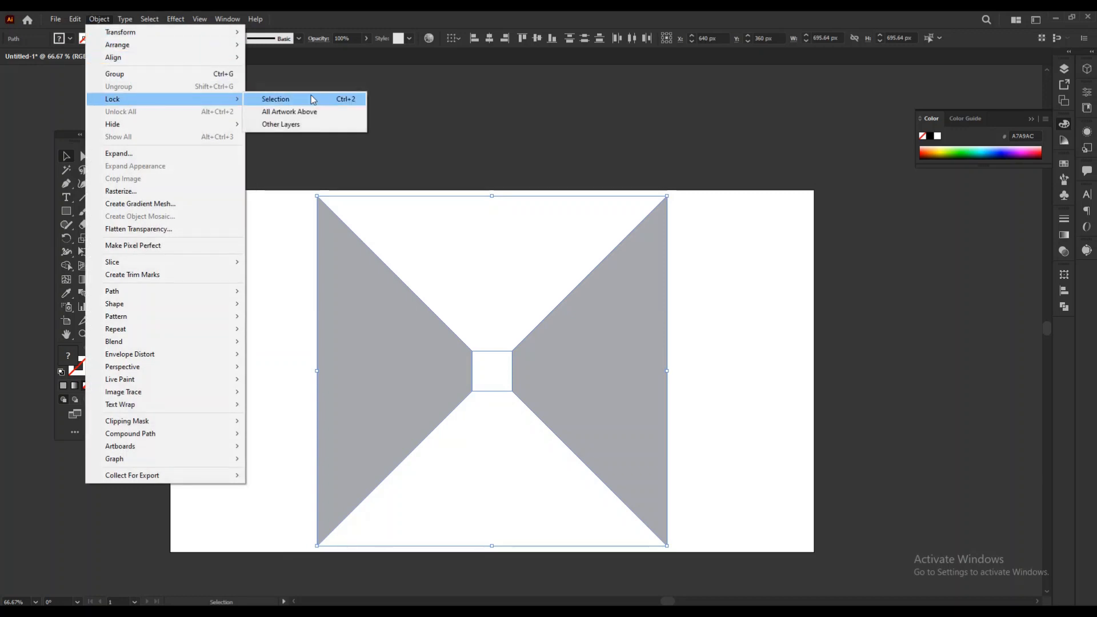
pyautogui.click(277, 99)
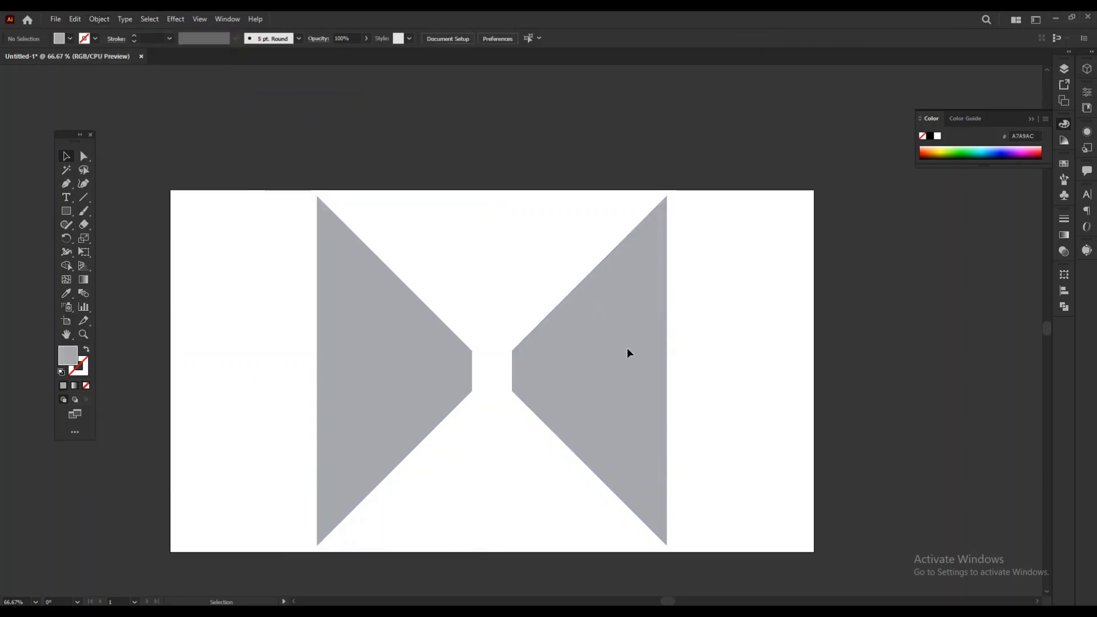
# Add a name in capital letters as text of about 21 pt on the upper edge of the central square.
pyautogui.click(67, 185)
pyautogui.moveTo(67, 200); pyautogui.dragTo(94, 198)
pyautogui.hotkey('ctrl', '+')
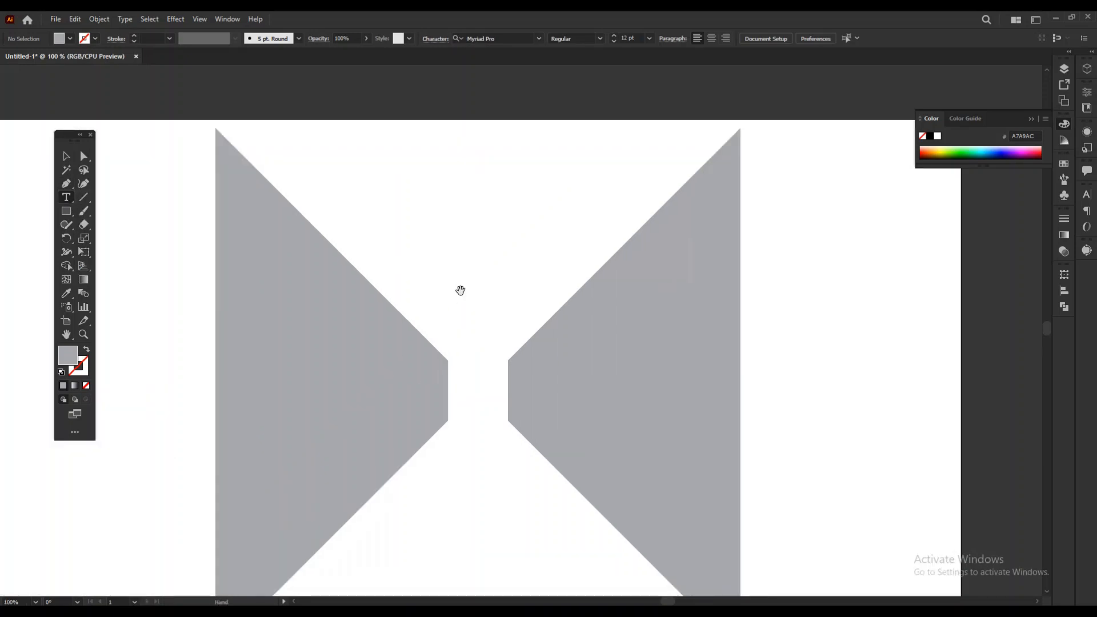
pyautogui.moveTo(461, 290); pyautogui.dragTo(463, 249)
pyautogui.click(441, 284)
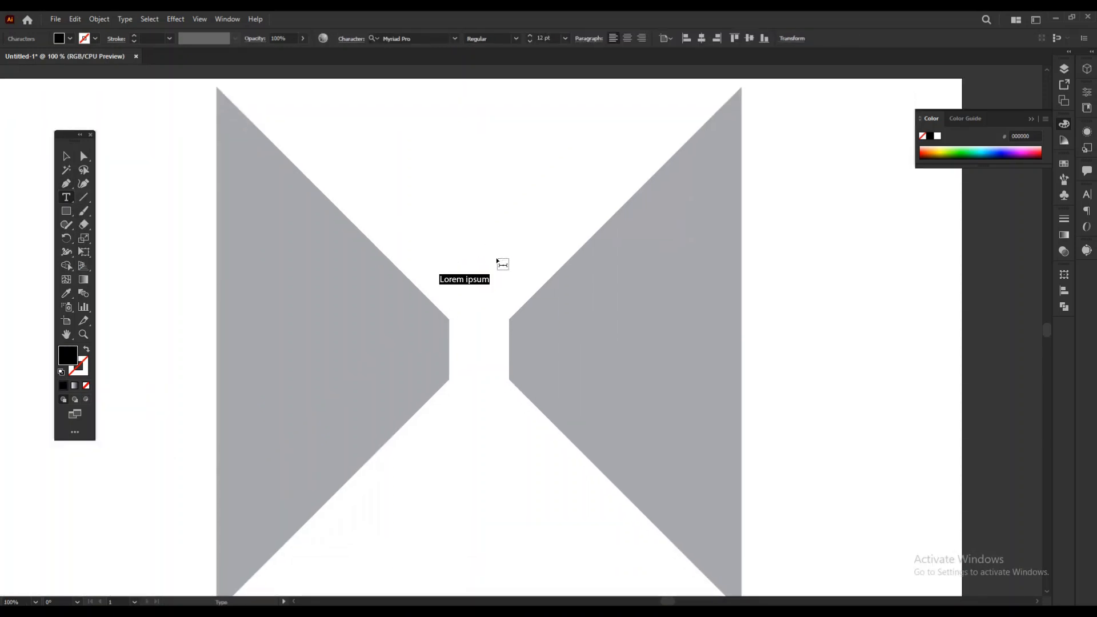
pyautogui.write('TOUSEEQ')
pyautogui.click(57, 156)
pyautogui.moveTo(477, 284); pyautogui.dragTo(489, 314)
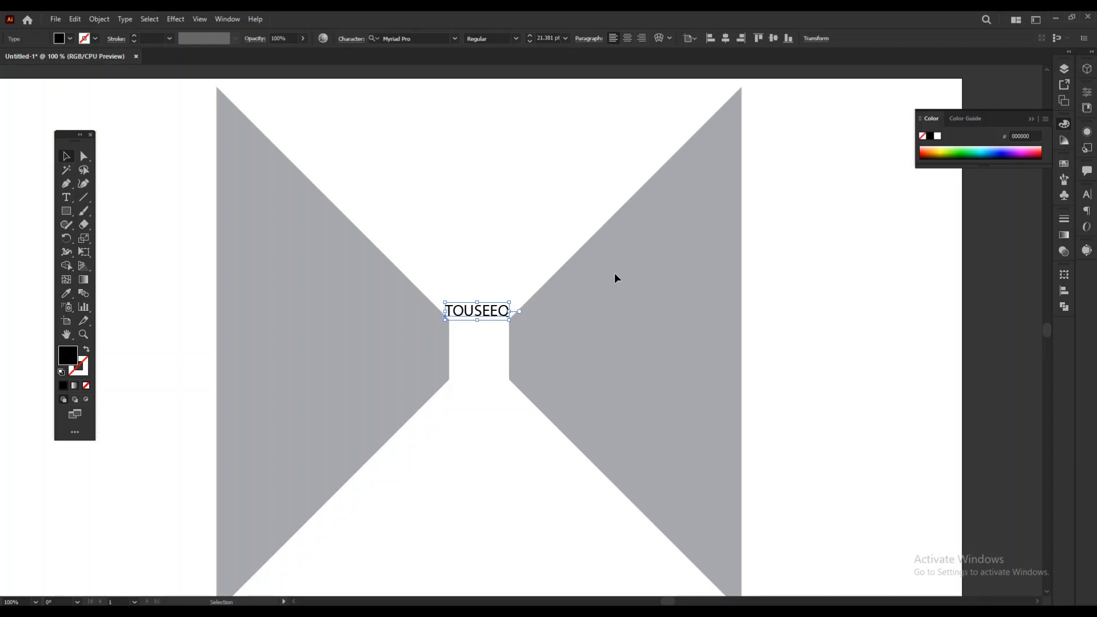
# Set the name text's font to Bahnschrift and place a copy of it straight above, at the upper trapezoid's outer edge.
pyautogui.scroll(3, 573, 296)
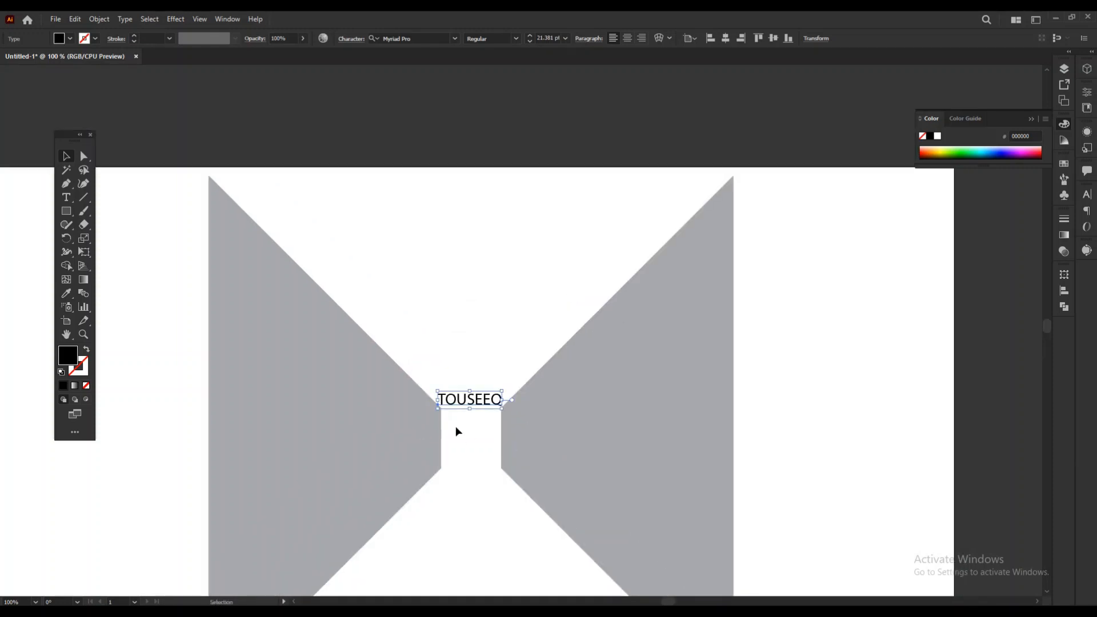
pyautogui.click(455, 38)
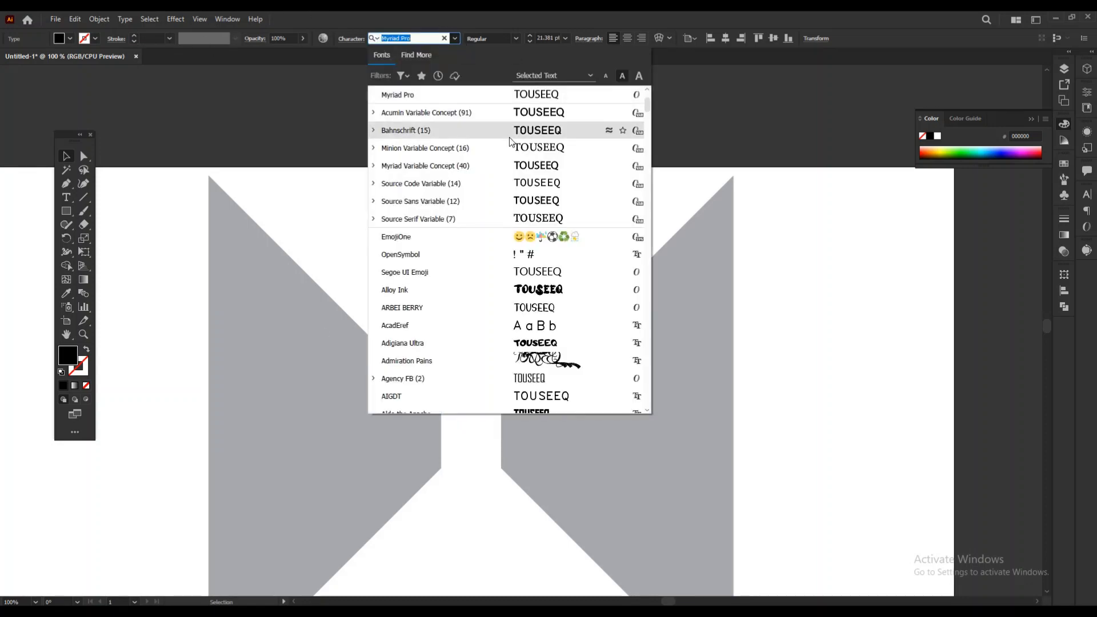
pyautogui.click(509, 135)
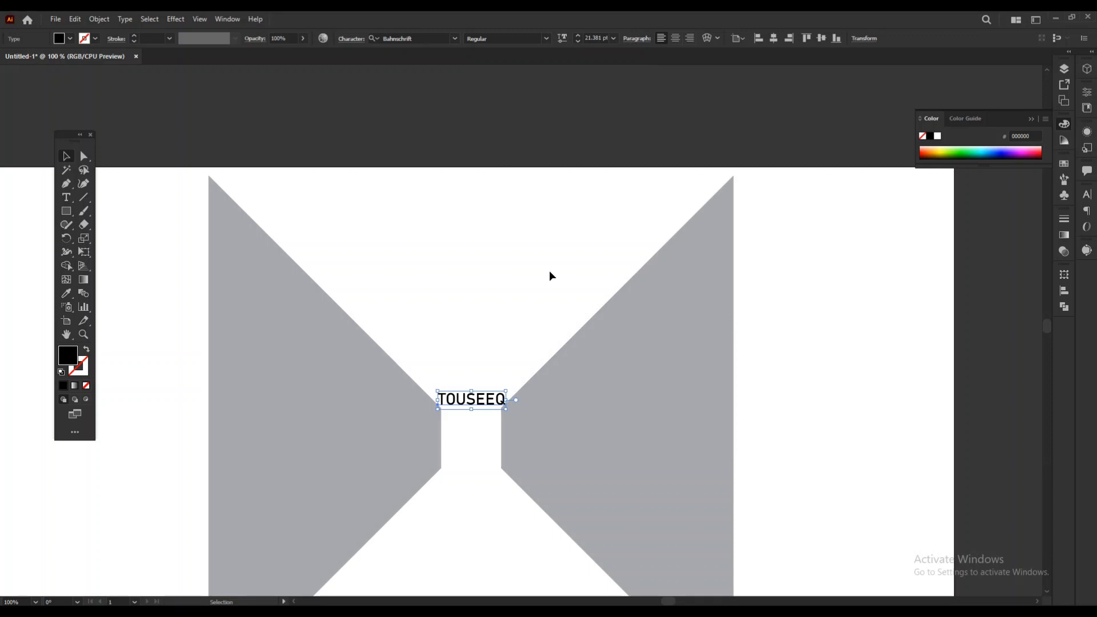
pyautogui.moveTo(471, 400); pyautogui.dragTo(469, 190)
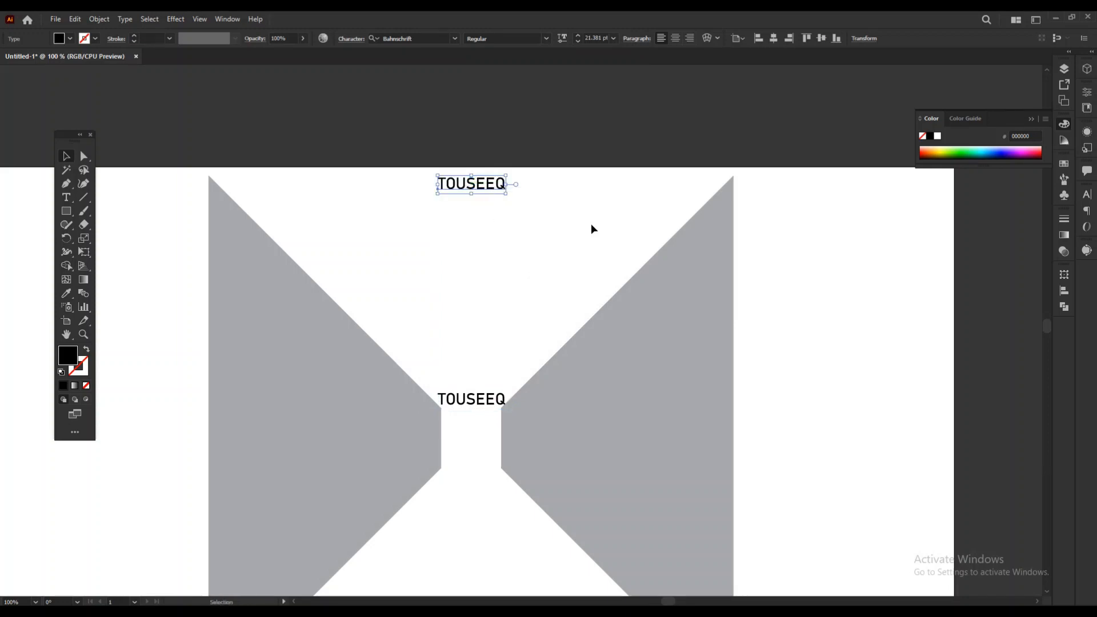
# Show the rulers and place a horizontal guide along the upper outer edge of the grey trapezoids.
pyautogui.press('a')
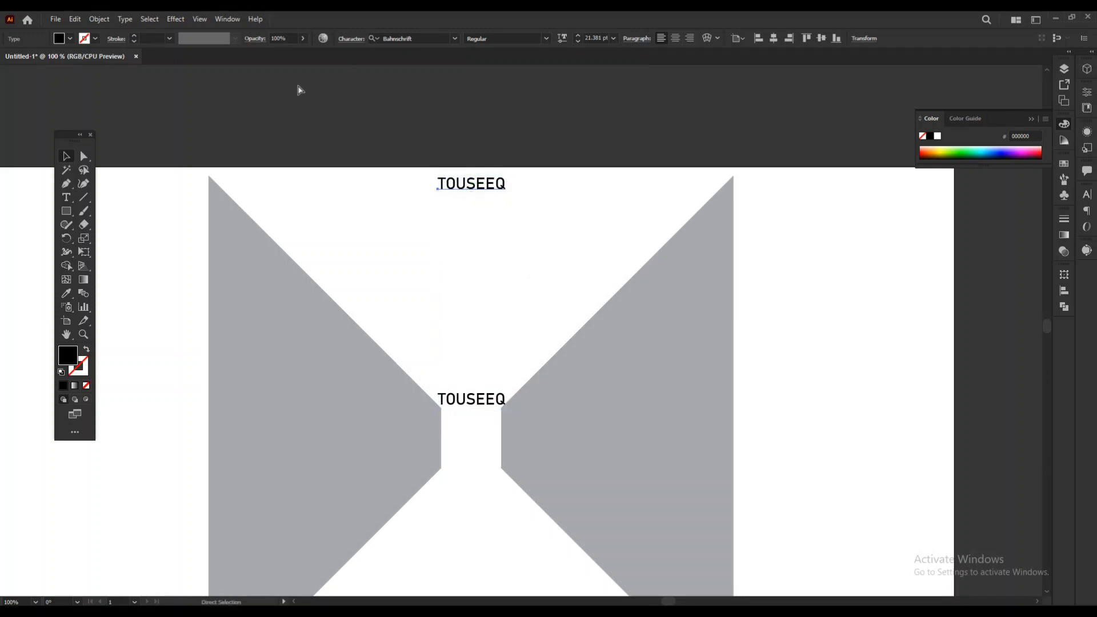
pyautogui.hotkey('ctrl', 'r')
pyautogui.moveTo(298, 69); pyautogui.dragTo(312, 176)
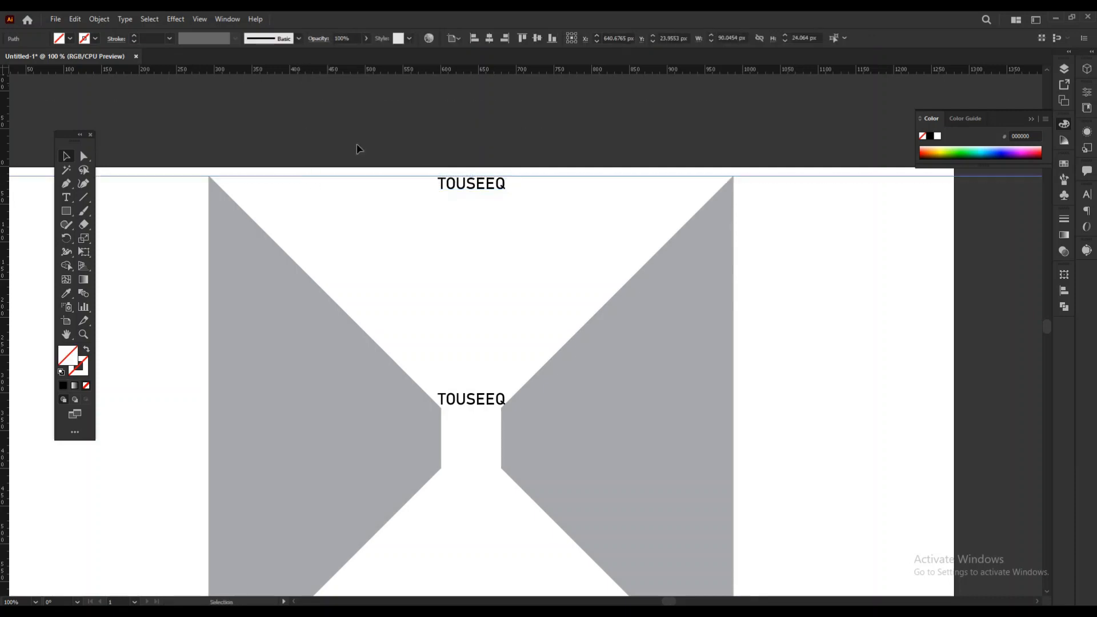
pyautogui.click(385, 136)
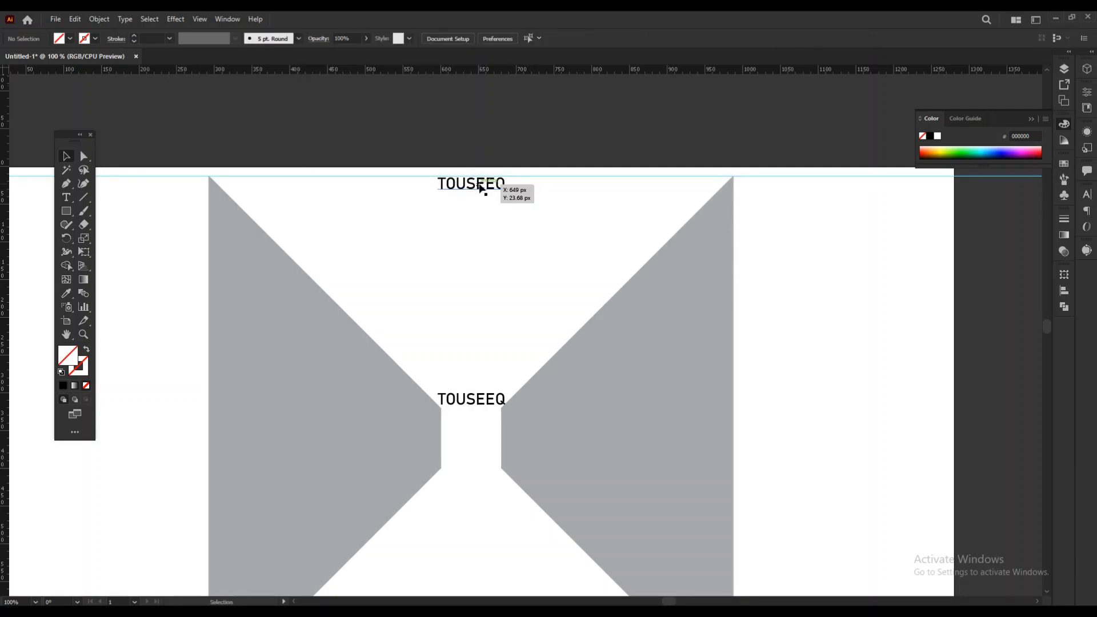
# Blend the upper name text with its copy above the central square.
pyautogui.click(482, 186)
pyautogui.keyDown('shift'); pyautogui.click(476, 402); pyautogui.keyUp('shift')
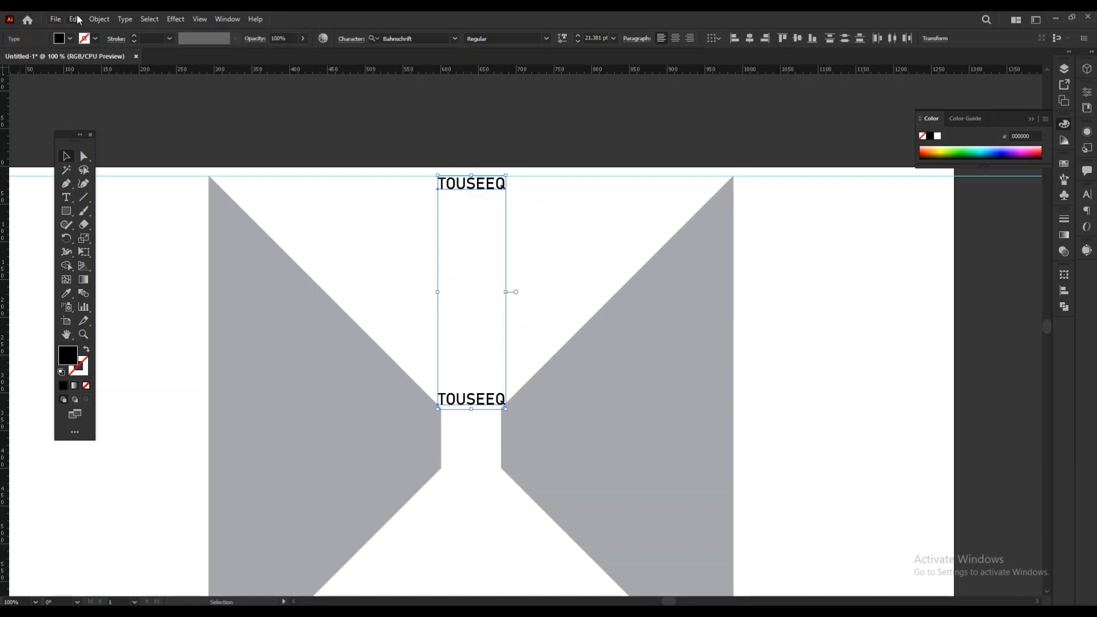
pyautogui.click(99, 19)
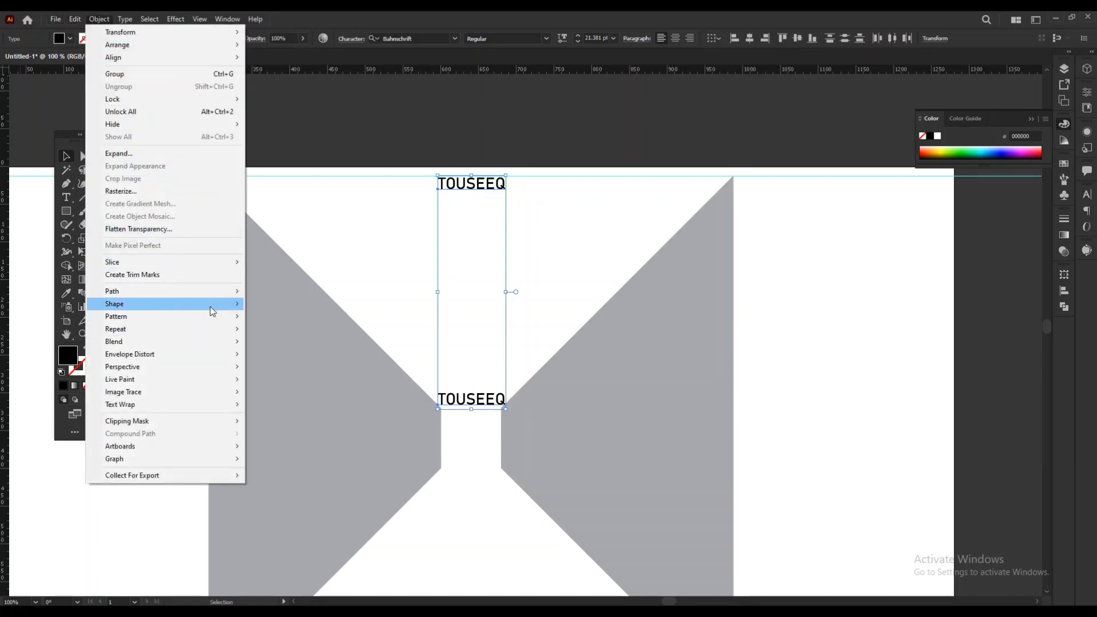
pyautogui.moveTo(215, 341)
pyautogui.click(288, 342)
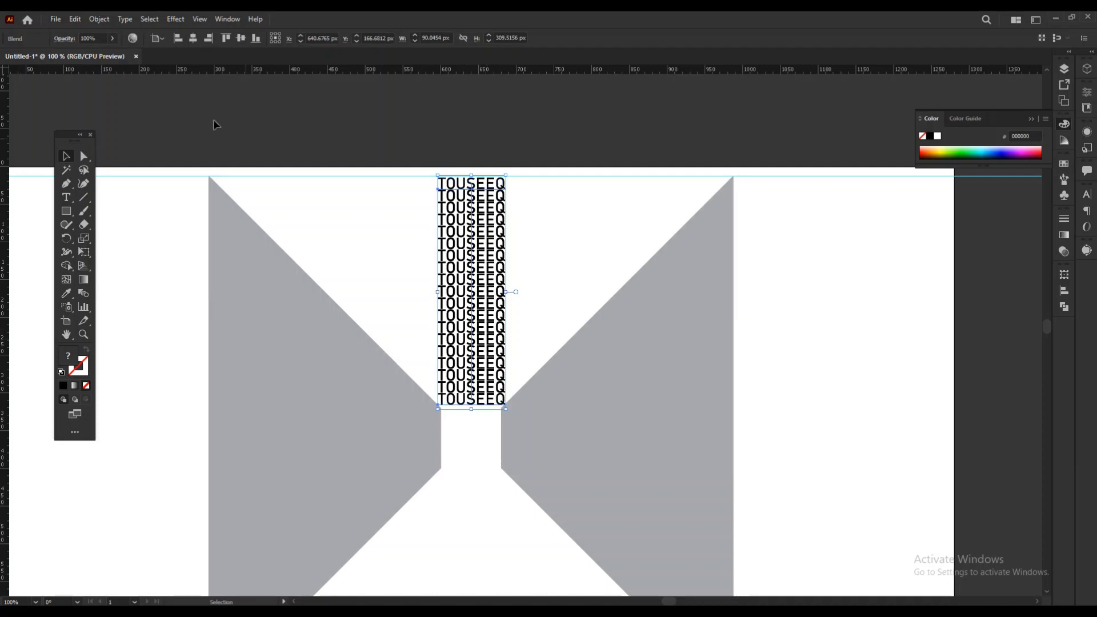
# Set the name blend's spacing to Specified Steps with 15 steps.
pyautogui.click(99, 19)
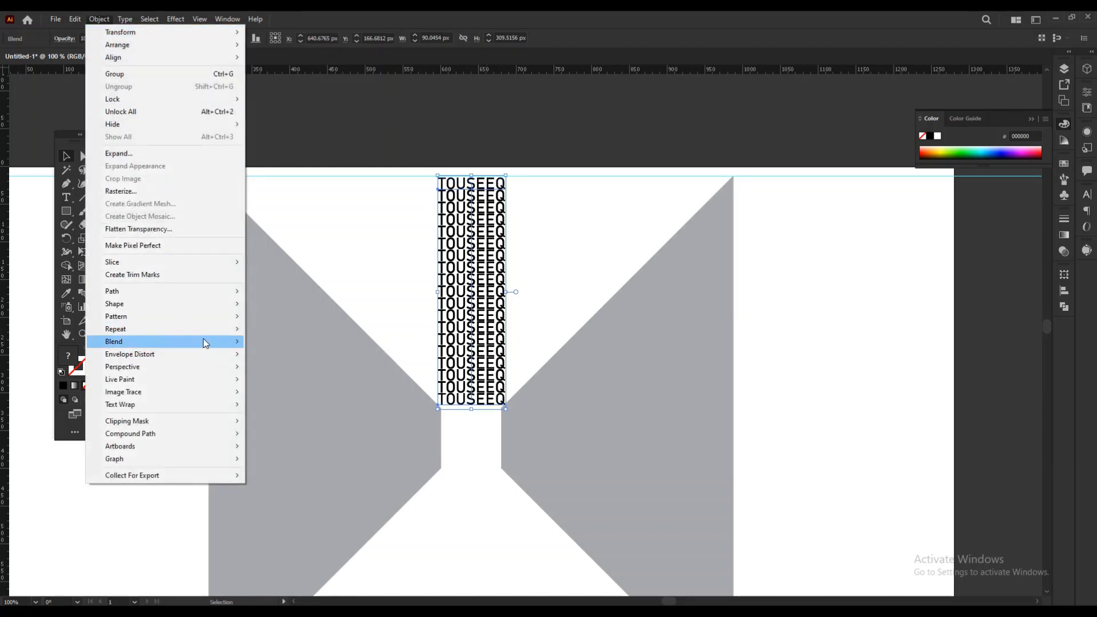
pyautogui.moveTo(211, 344)
pyautogui.click(285, 371)
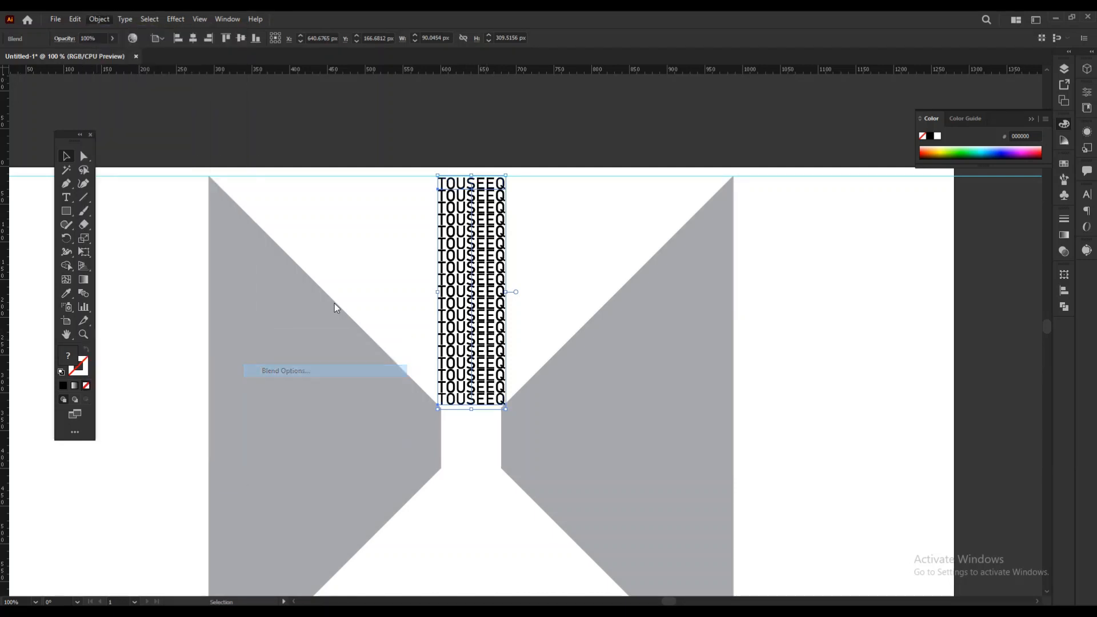
pyautogui.click(909, 200)
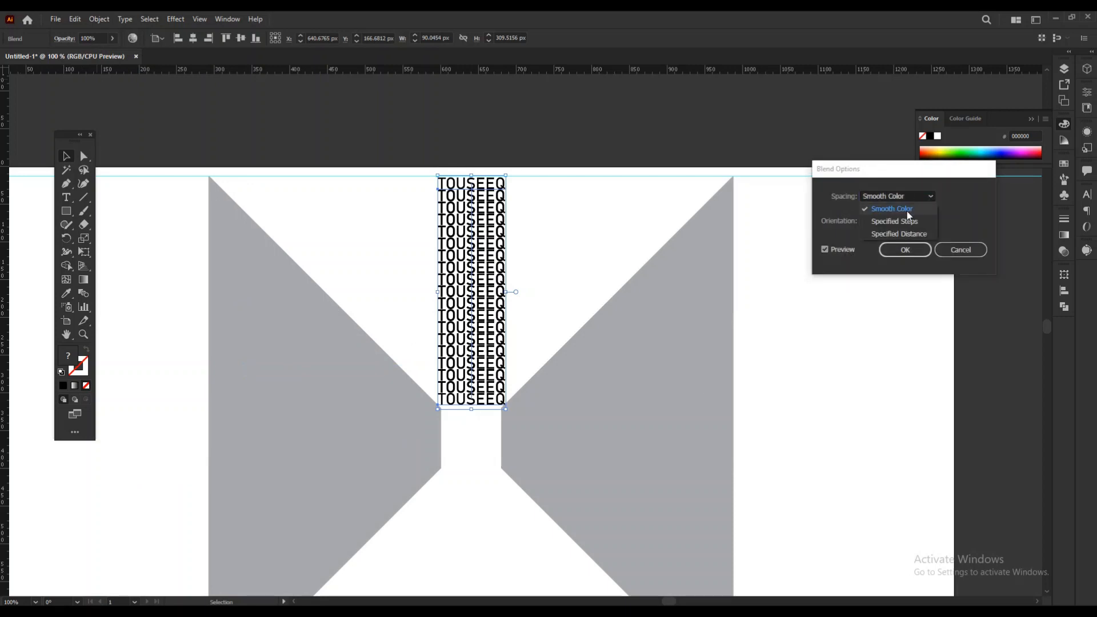
pyautogui.click(906, 221)
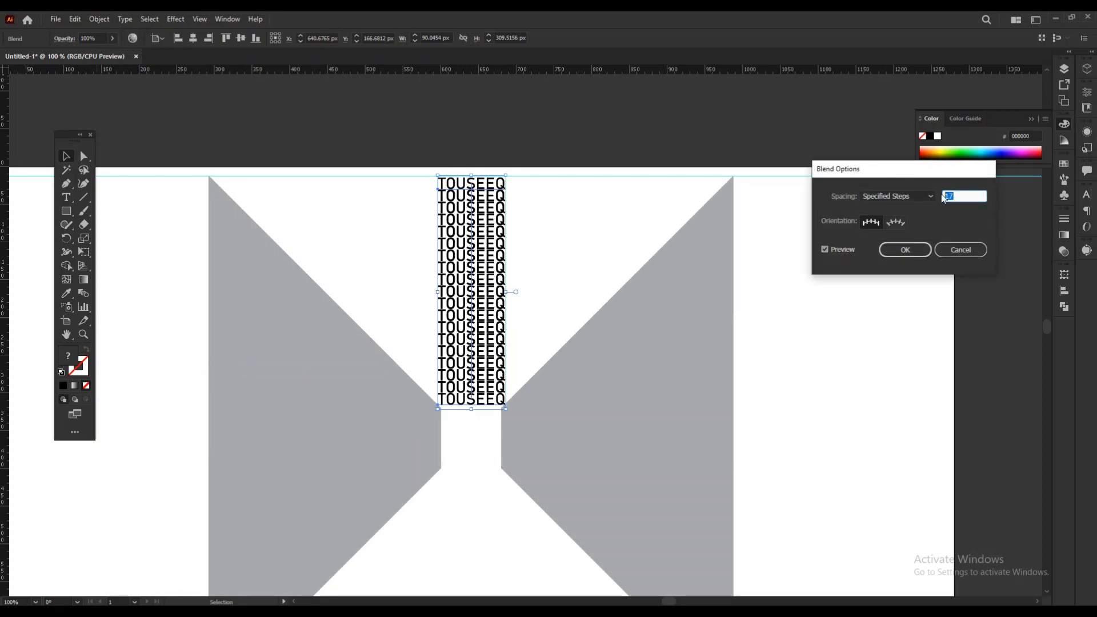
pyautogui.press('Down')
pyautogui.press('Down')
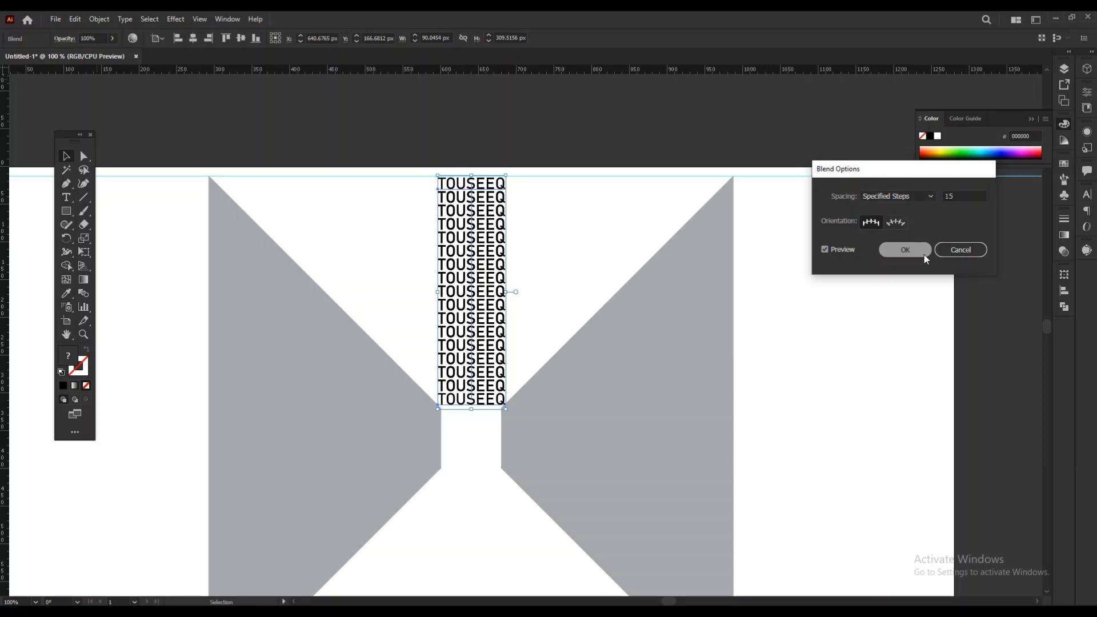
pyautogui.click(906, 249)
# Expand the blend, and expand the resulting text again into outlined shapes with Object and Fill included.
pyautogui.click(98, 20)
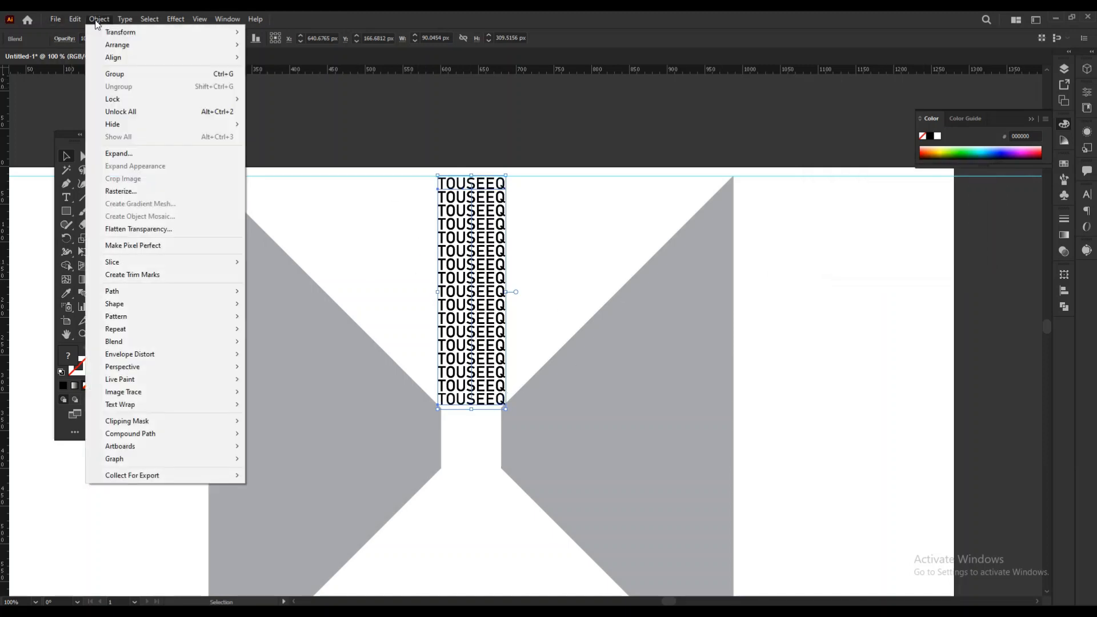
pyautogui.click(117, 147)
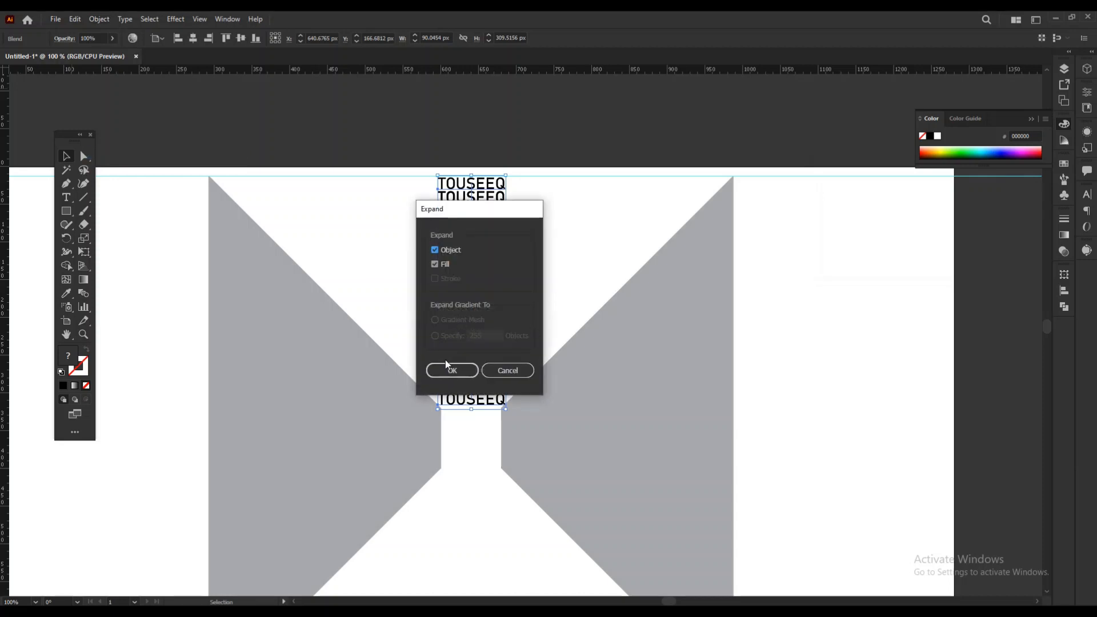
pyautogui.click(448, 369)
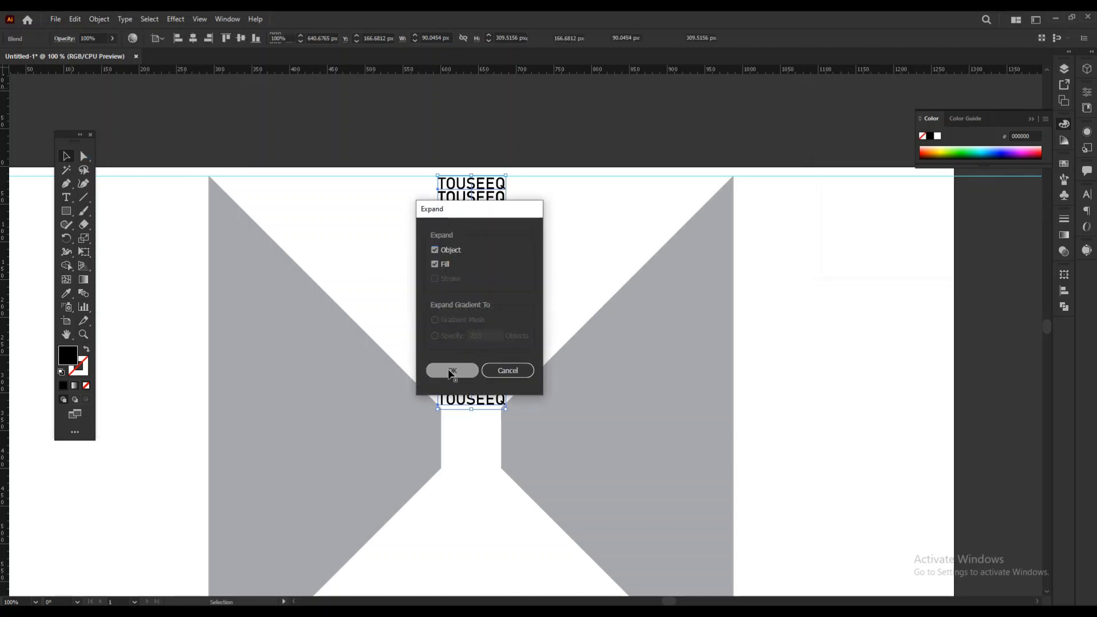
pyautogui.click(94, 19)
pyautogui.click(147, 154)
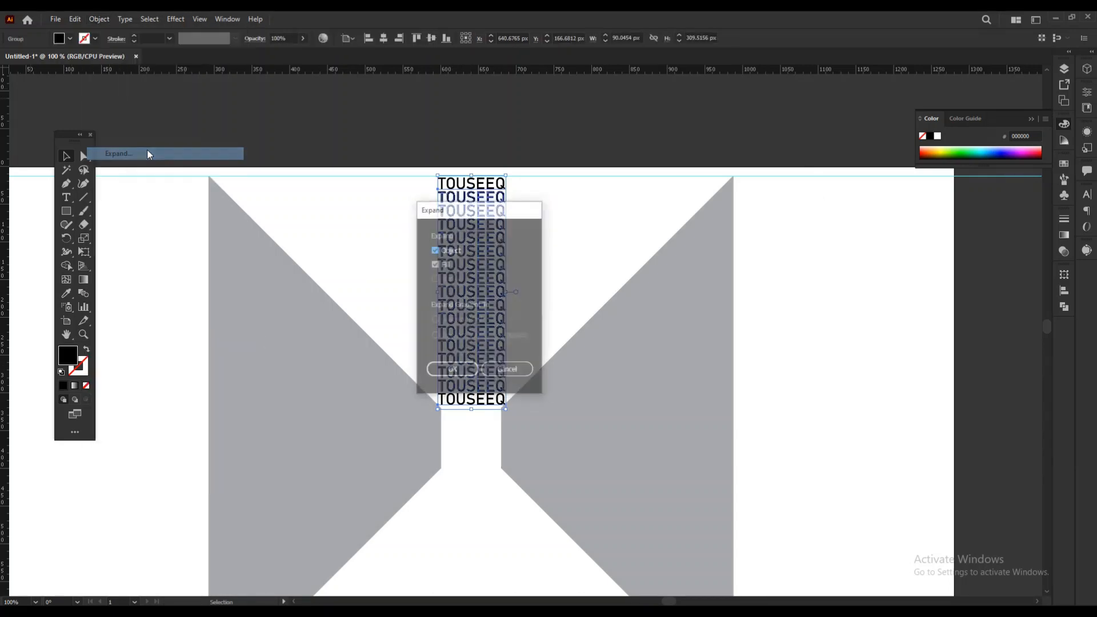
pyautogui.click(450, 369)
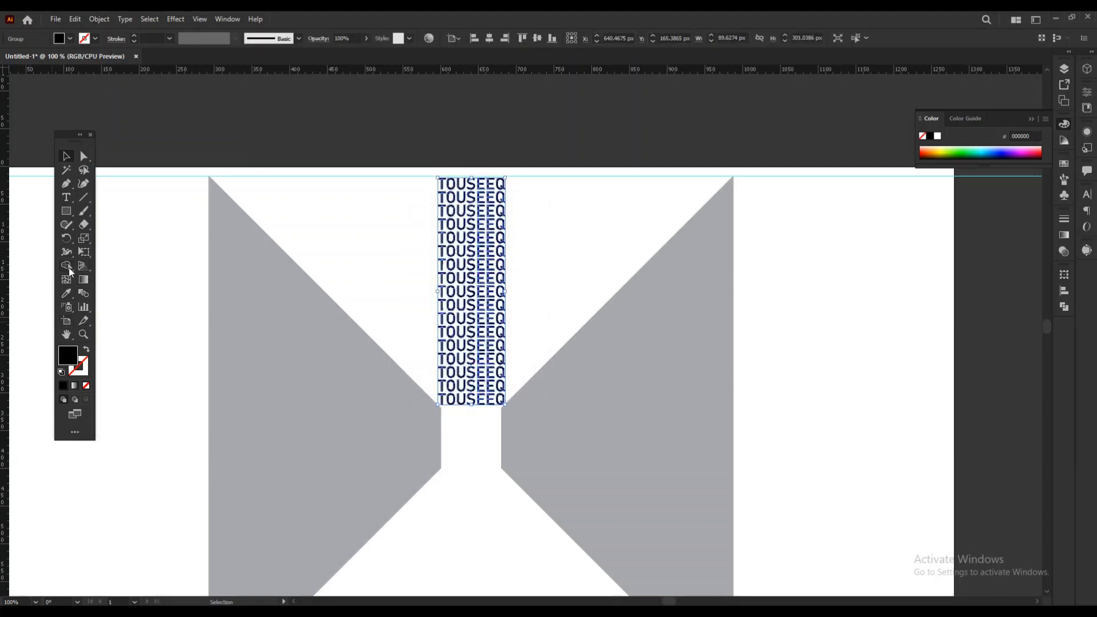
# Perspective-distort the outlined text column with Free Transform so its upper corners reach the outer corners of the upper trapezoid.
pyautogui.moveTo(84, 252); pyautogui.dragTo(115, 252)
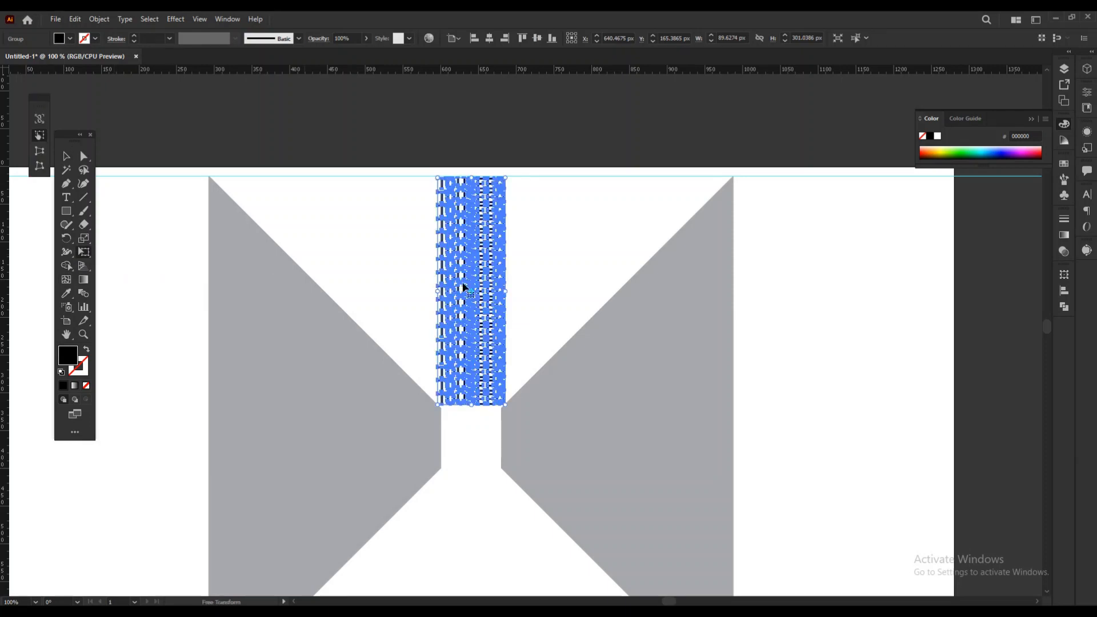
pyautogui.click(42, 151)
pyautogui.moveTo(39, 108); pyautogui.dragTo(265, 247)
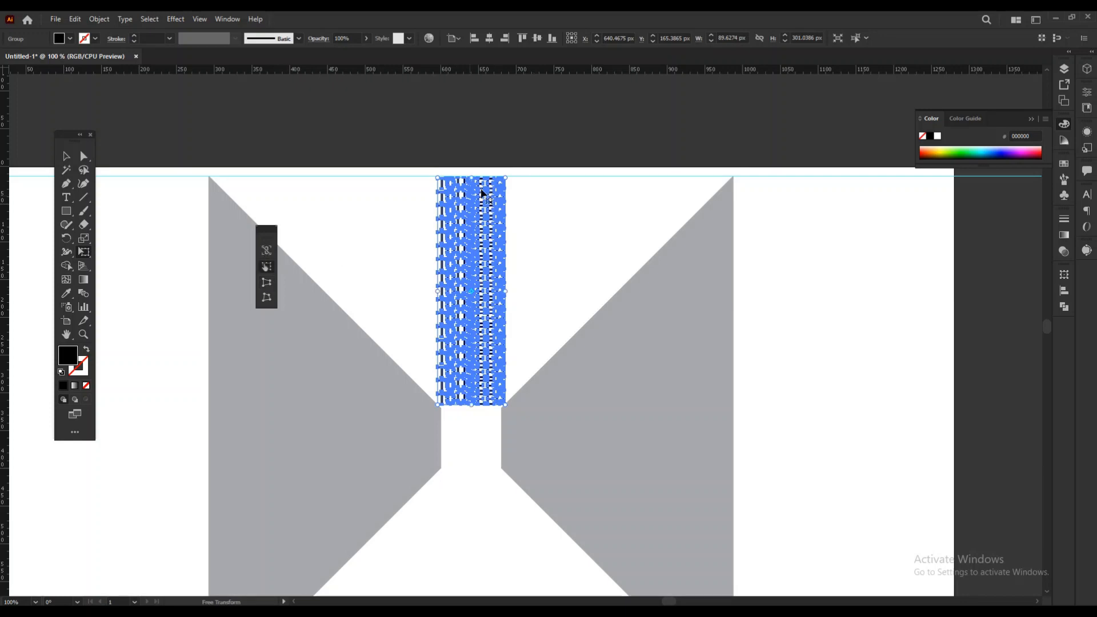
pyautogui.moveTo(509, 178); pyautogui.dragTo(527, 179)
pyautogui.hotkey('ctrl', 'z')
pyautogui.moveTo(511, 187); pyautogui.dragTo(731, 185)
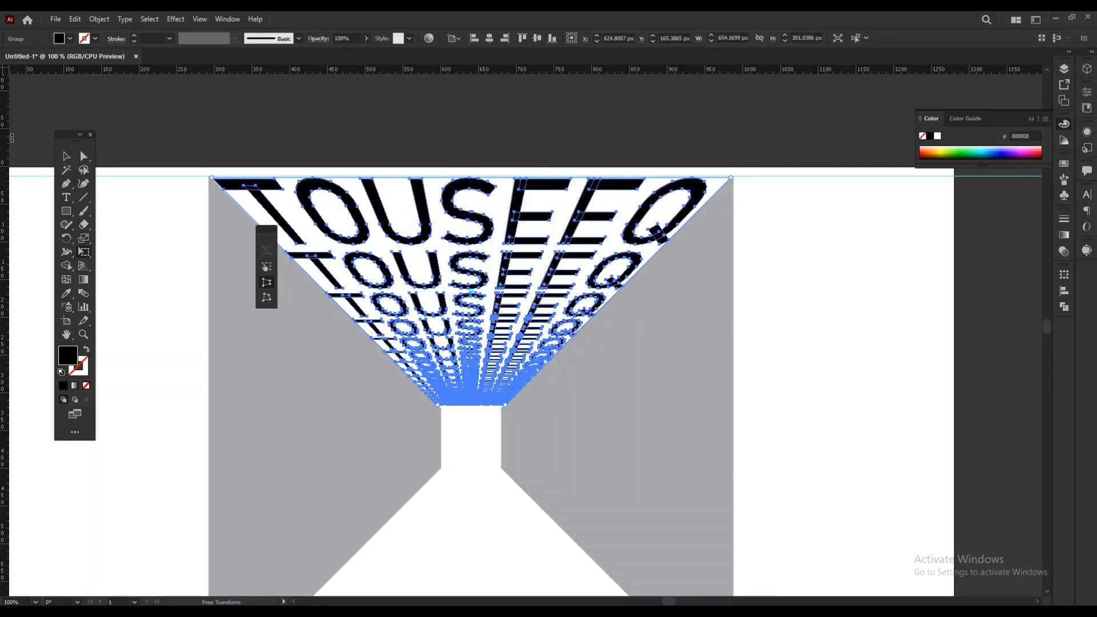
pyautogui.click(61, 158)
pyautogui.click(298, 133)
# Select the perspective text group and open the Rotate options with the pivot at the central square's centre.
pyautogui.moveTo(500, 328); pyautogui.dragTo(494, 235)
pyautogui.hotkey('ctrl', '-')
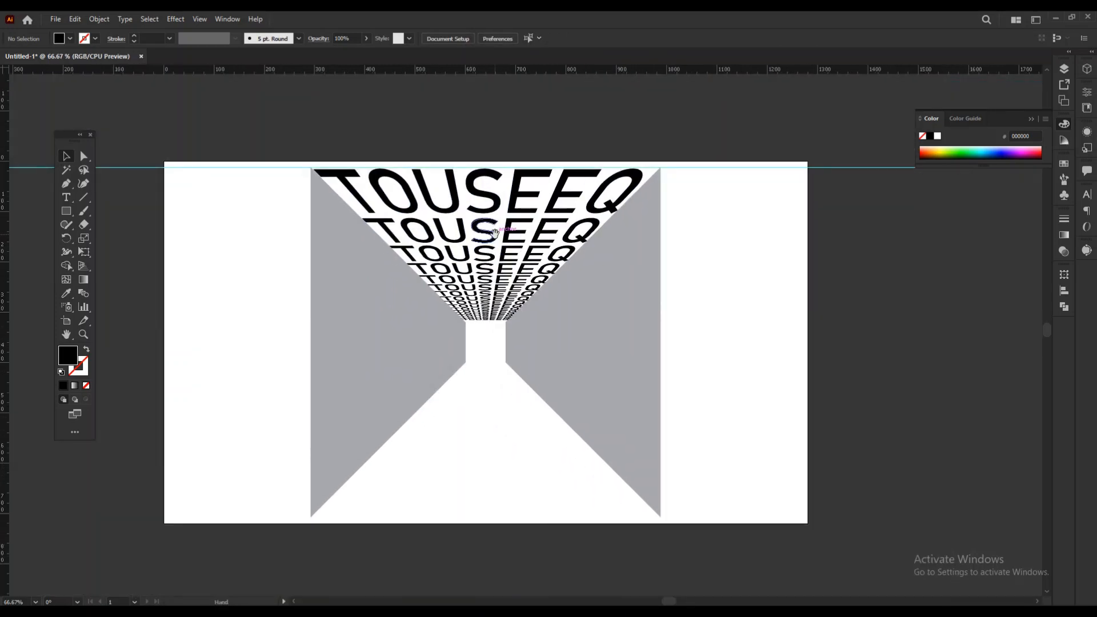
pyautogui.click(486, 229)
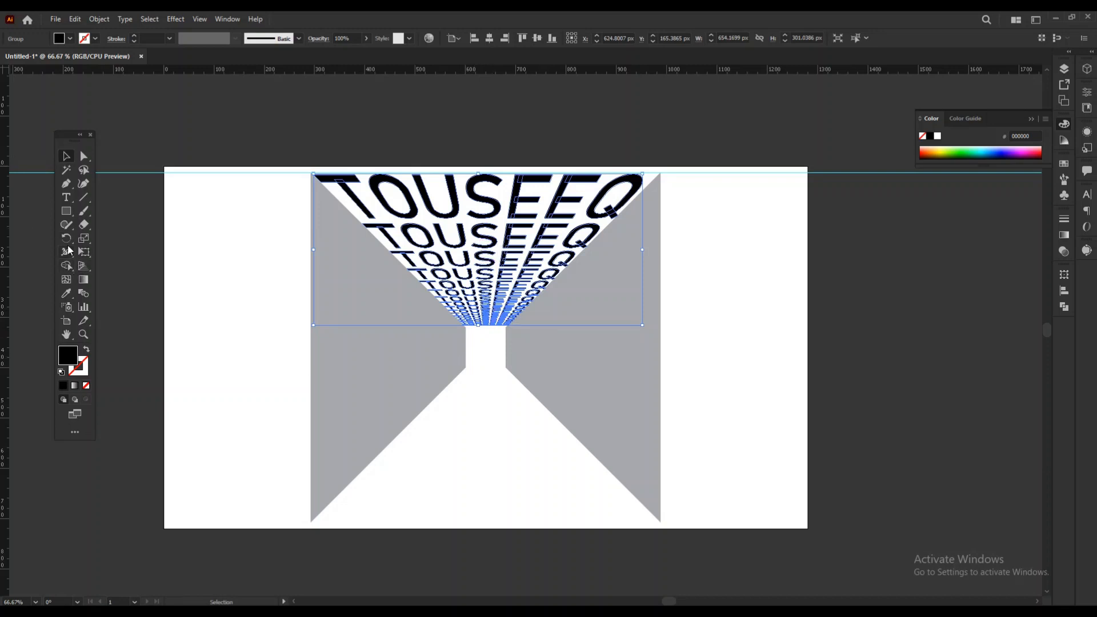
pyautogui.moveTo(66, 238); pyautogui.dragTo(110, 239)
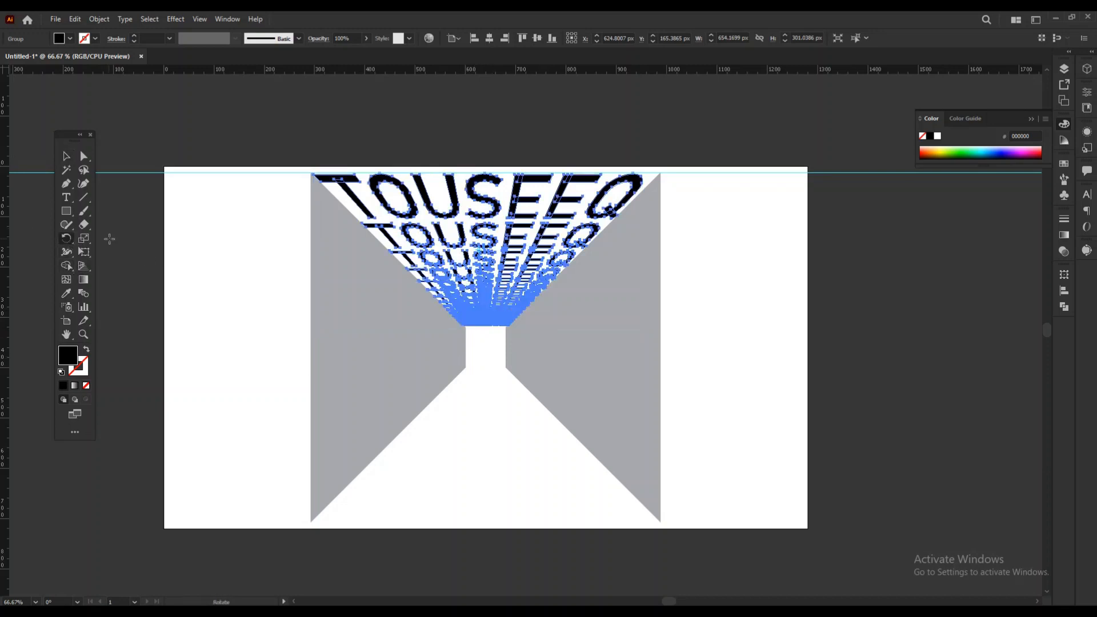
pyautogui.keyDown('alt'); pyautogui.click(485, 344); pyautogui.keyUp('alt')
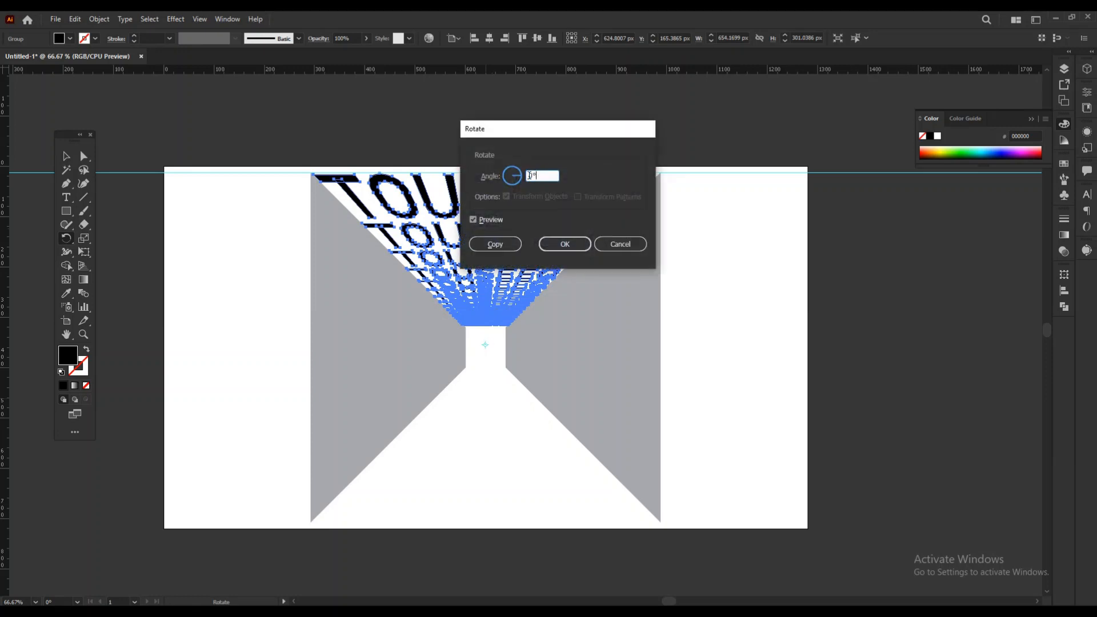
pyautogui.moveTo(568, 129); pyautogui.dragTo(663, 160)
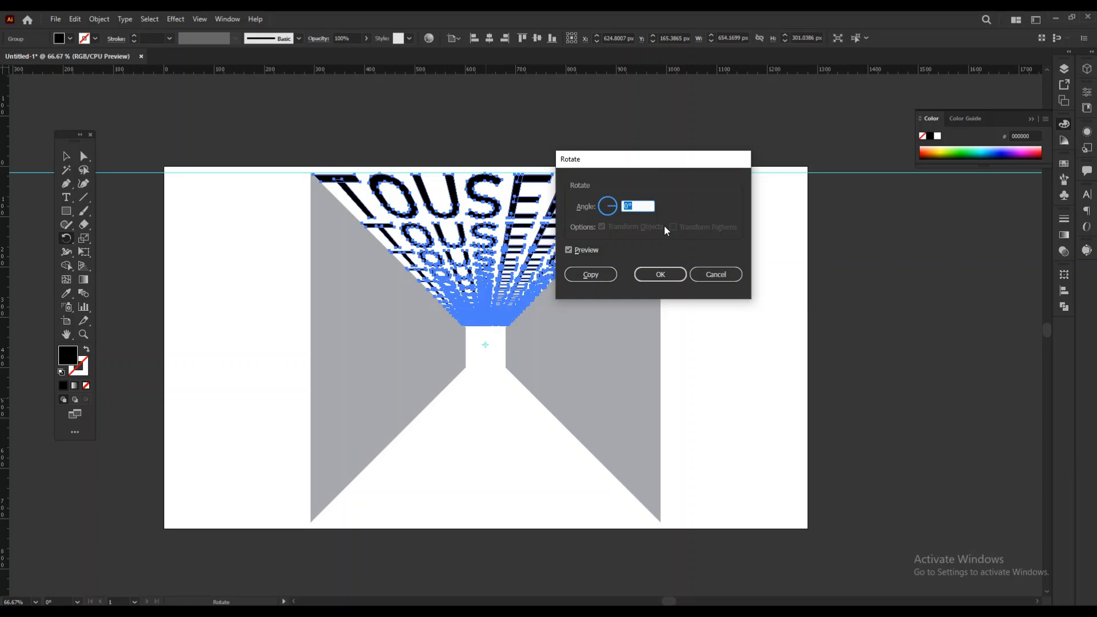
# Try a 60° rotation of the text group in the preview.
pyautogui.write('60')
pyautogui.click(587, 253)
pyautogui.click(587, 252)
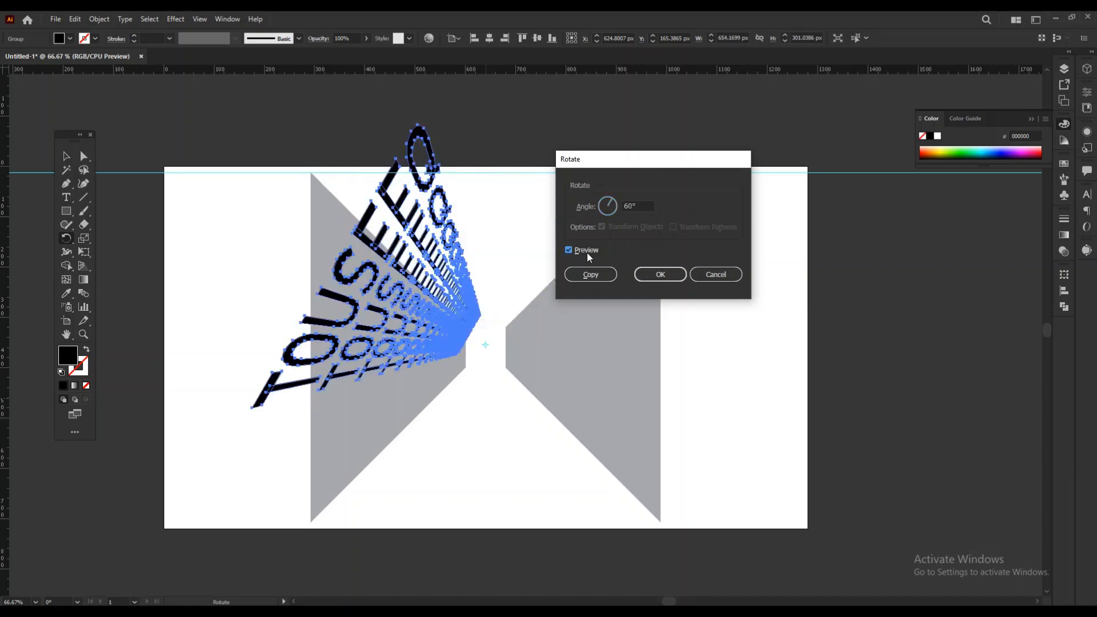
pyautogui.click(587, 252)
# Create a copy of the text group rotated by 90° onto the left trapezoid.
pyautogui.click(649, 207)
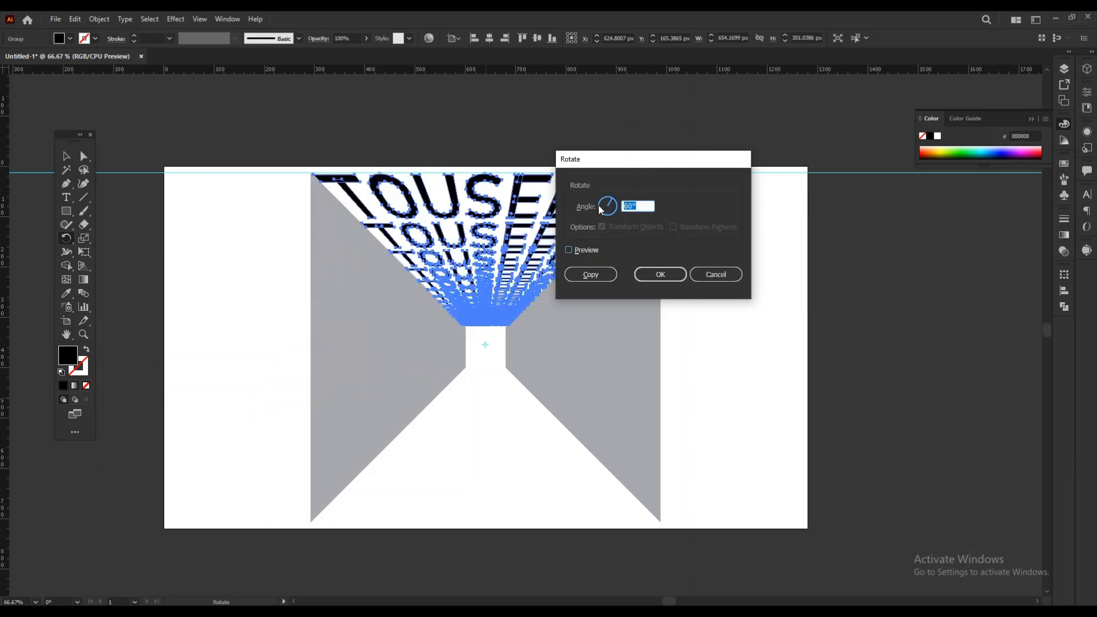
pyautogui.write('90')
pyautogui.click(583, 249)
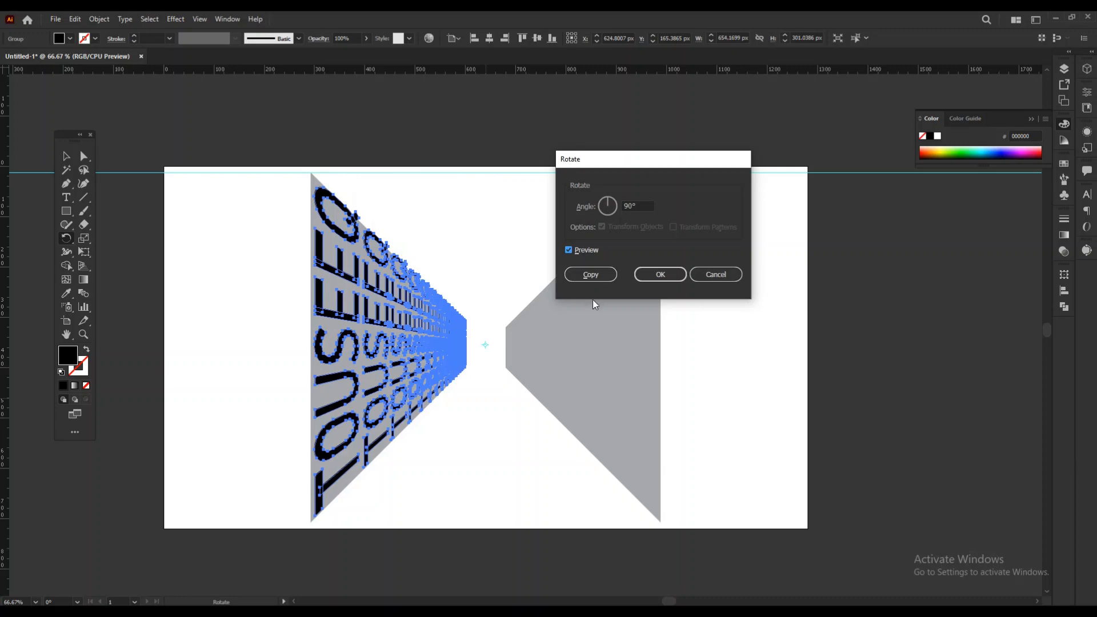
pyautogui.click(592, 275)
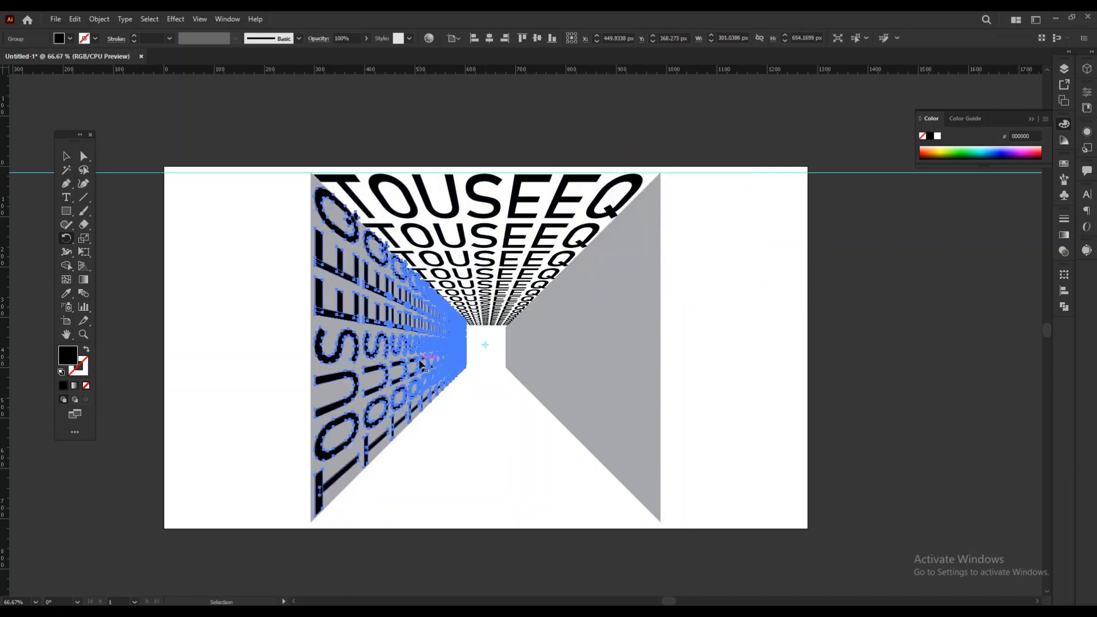
# Repeat the rotated copy twice to cover the lower and right walls with text, and deselect it.
pyautogui.hotkey('ctrl', 'd')
pyautogui.hotkey('ctrl', 'd')
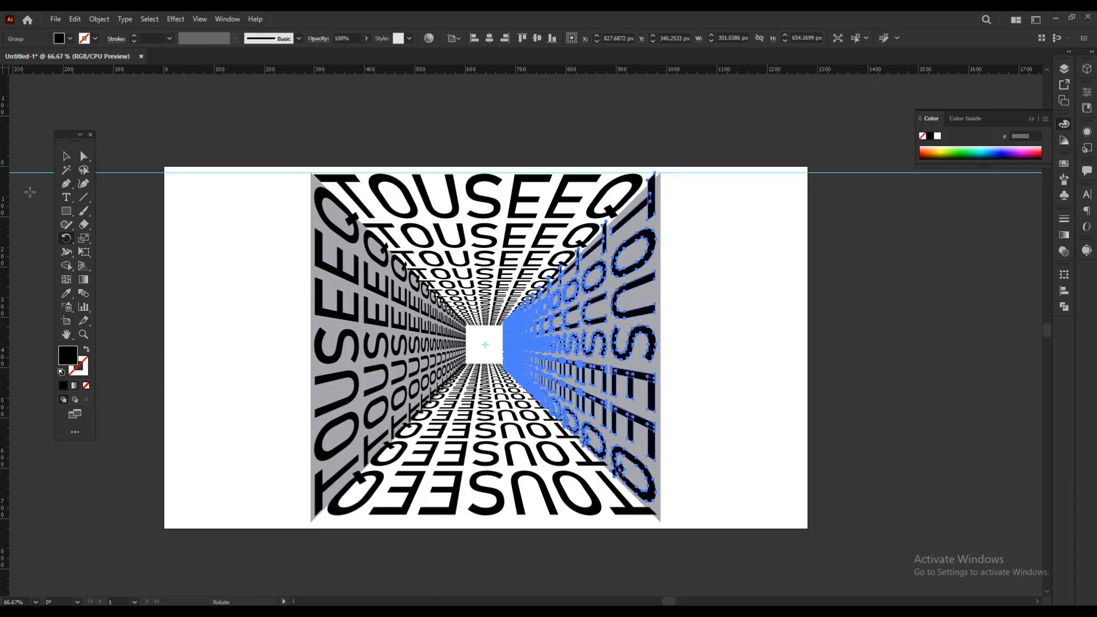
pyautogui.press('v')
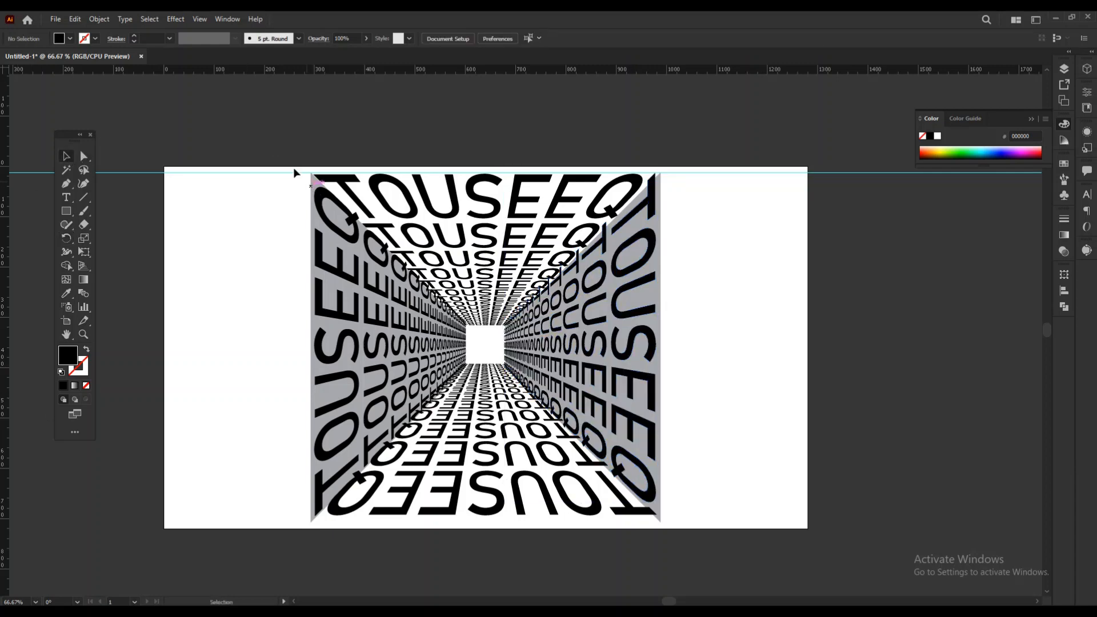
# Unlock all the locked trapezoid artwork and clear the selection.
pyautogui.click(76, 20)
pyautogui.click(81, 21)
pyautogui.click(78, 21)
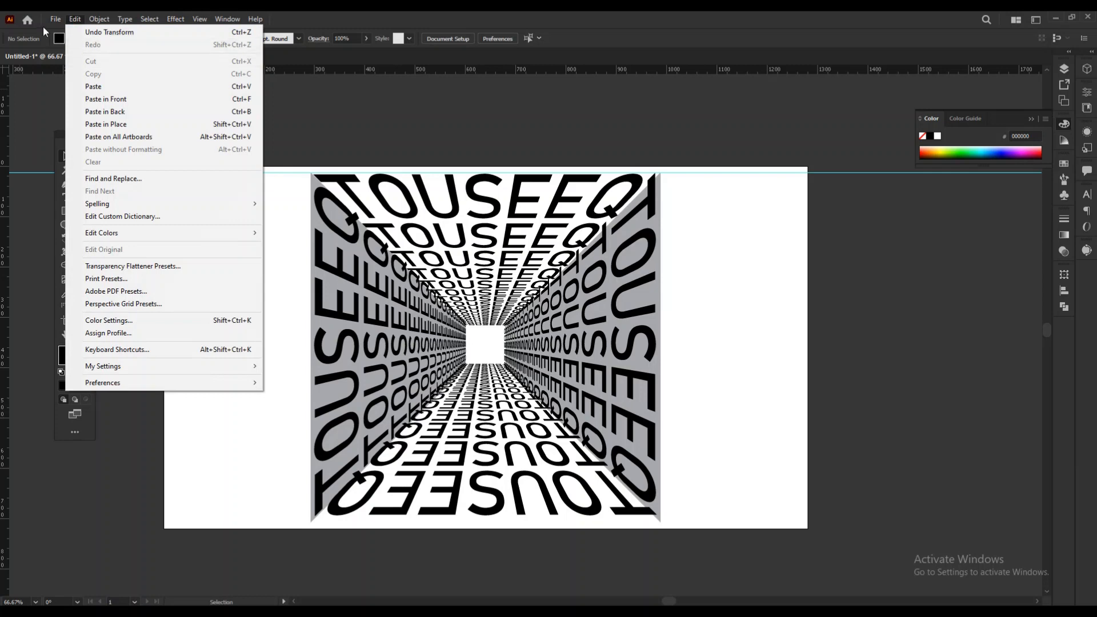
pyautogui.click(56, 19)
pyautogui.moveTo(98, 19)
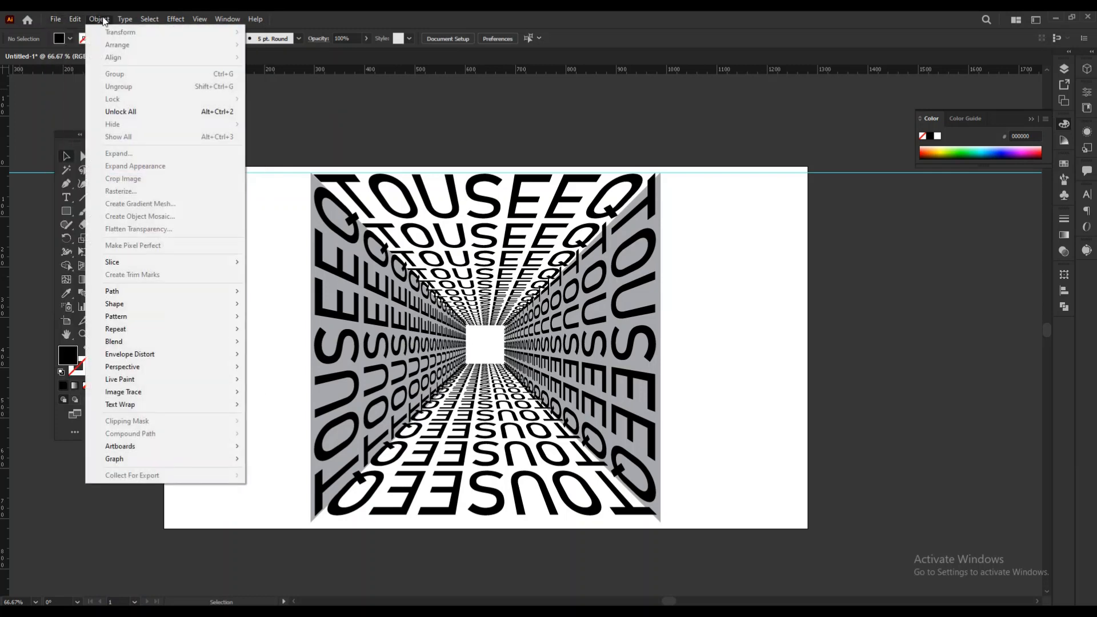
pyautogui.click(175, 112)
pyautogui.click(367, 115)
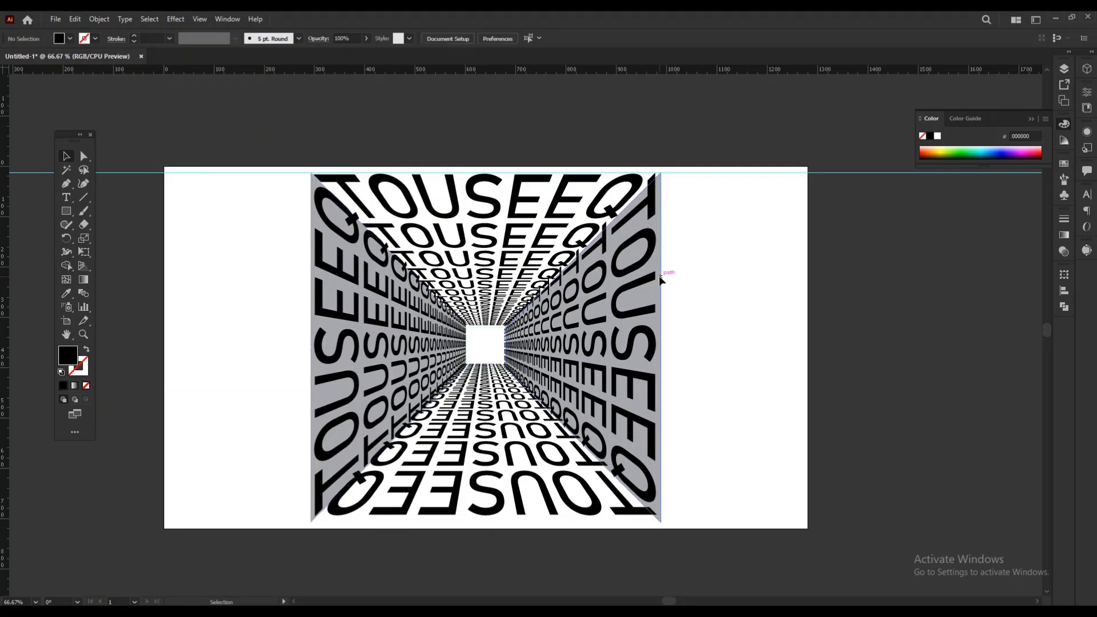
# Move the right and left grey trapezoids outward from behind the wall text.
pyautogui.moveTo(661, 274); pyautogui.dragTo(897, 274)
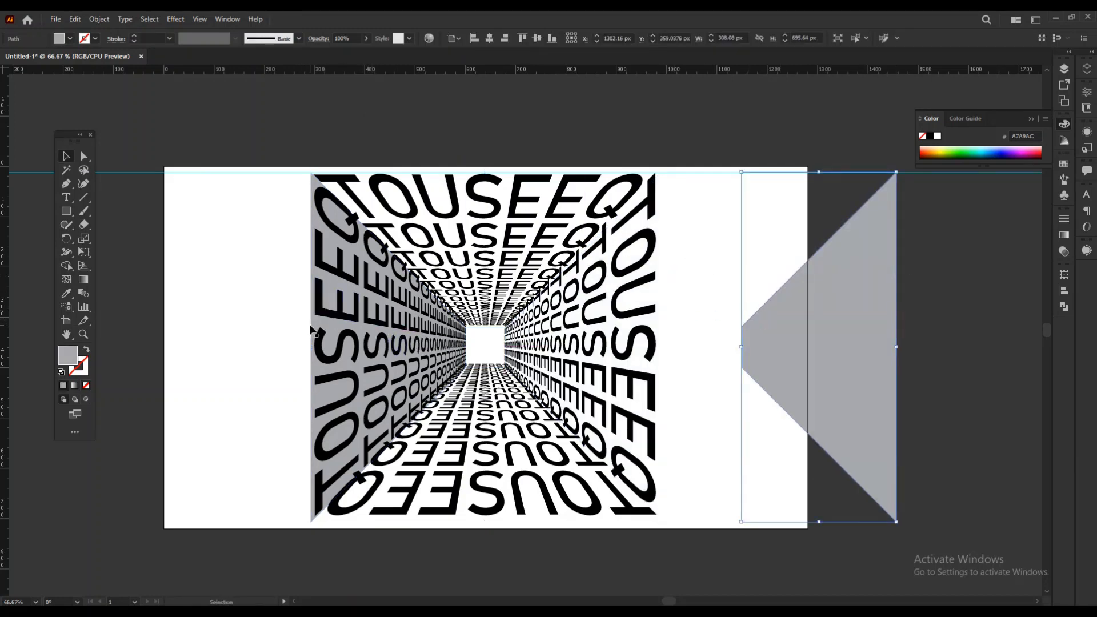
pyautogui.moveTo(311, 329); pyautogui.dragTo(180, 309)
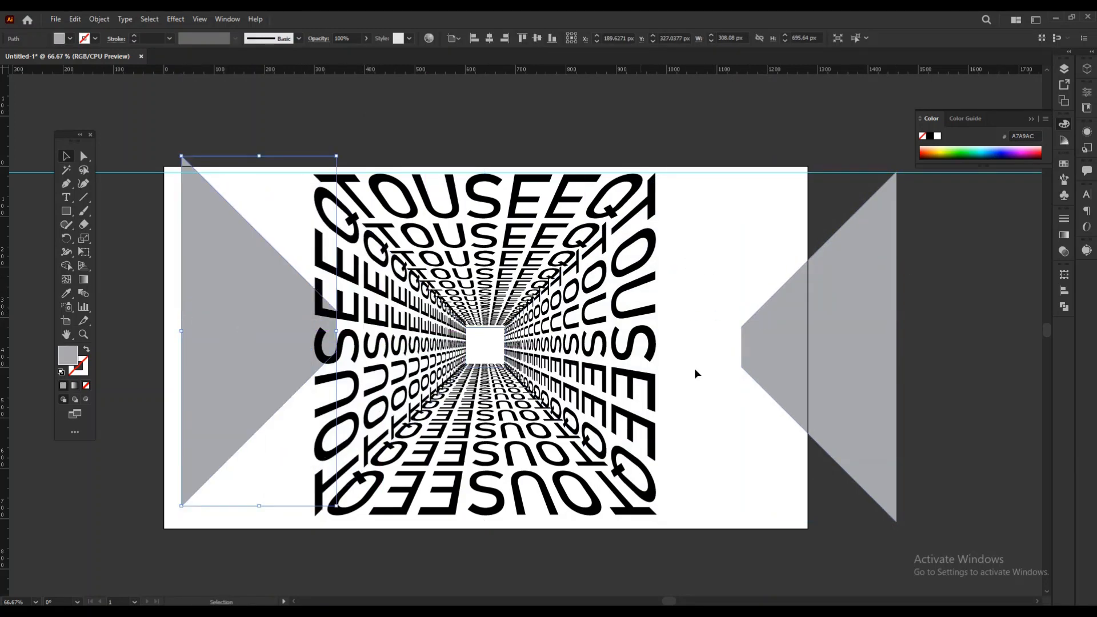
# Delete the two outlying grey trapezoids and the white square at the centre of the tunnel.
pyautogui.keyDown('shift'); pyautogui.click(785, 363); pyautogui.keyUp('shift')
pyautogui.press('Delete')
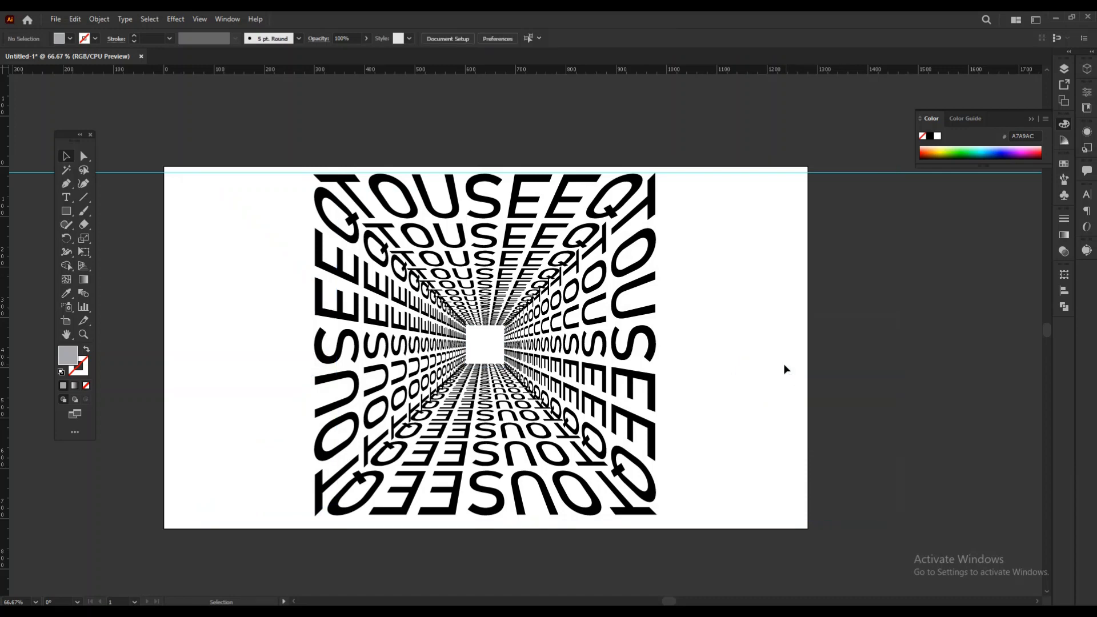
pyautogui.click(481, 345)
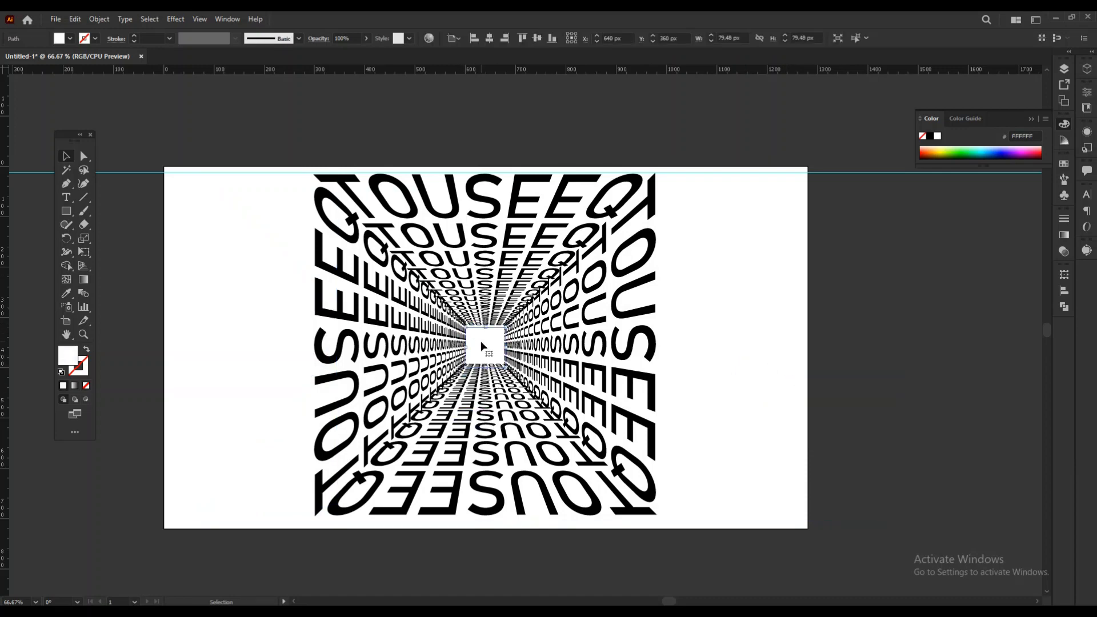
pyautogui.press('Delete')
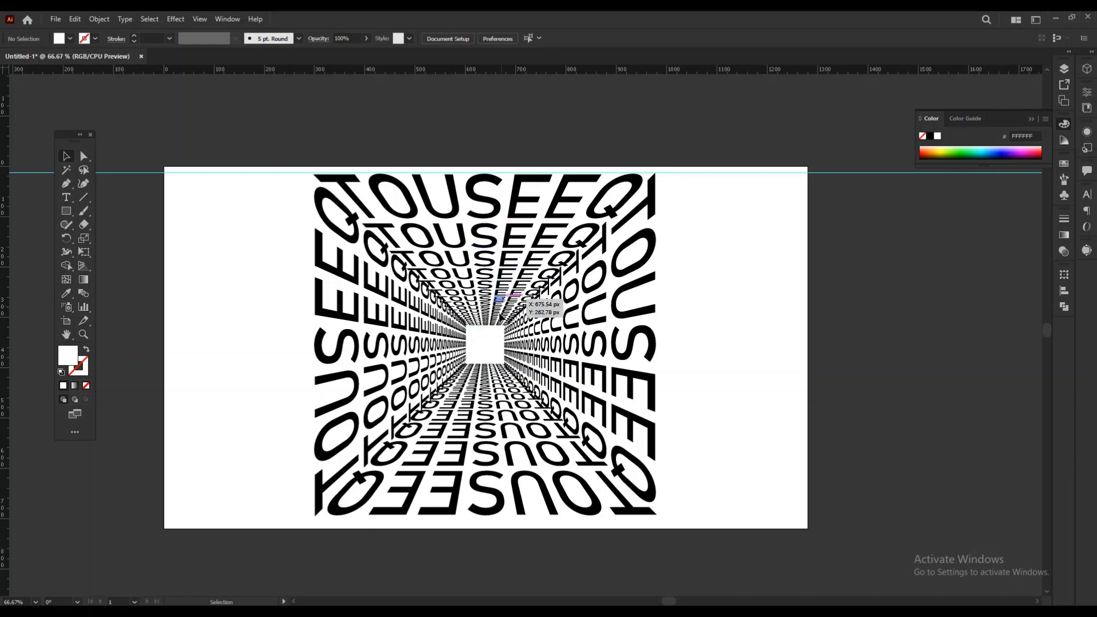
# Delete the horizontal guide running along the upper edge of the text artwork.
pyautogui.moveTo(808, 328); pyautogui.dragTo(816, 345)
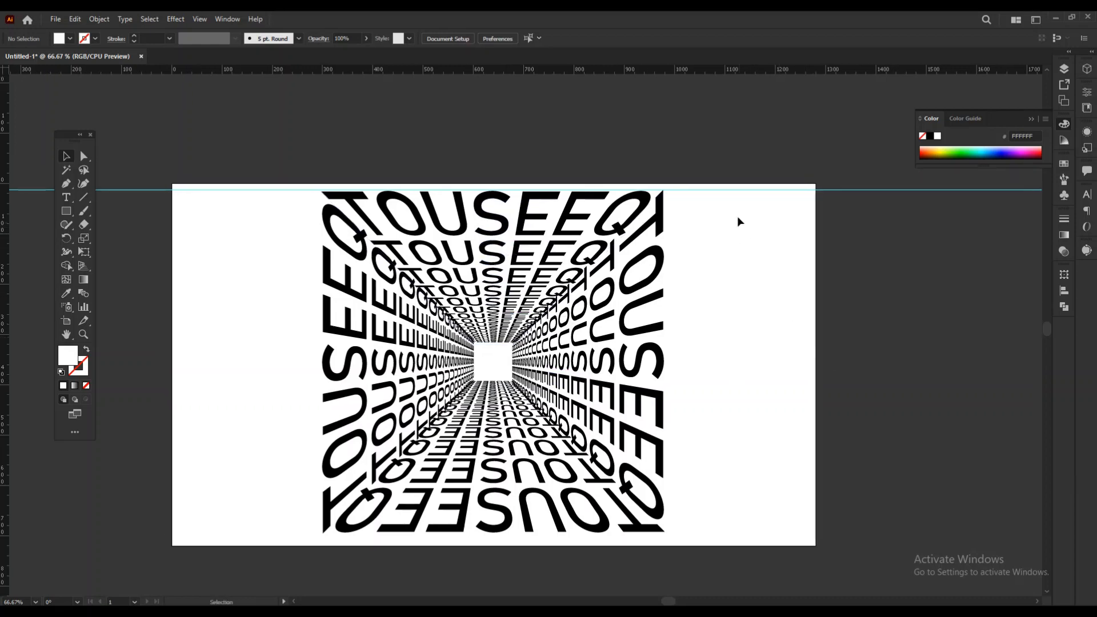
pyautogui.click(777, 189)
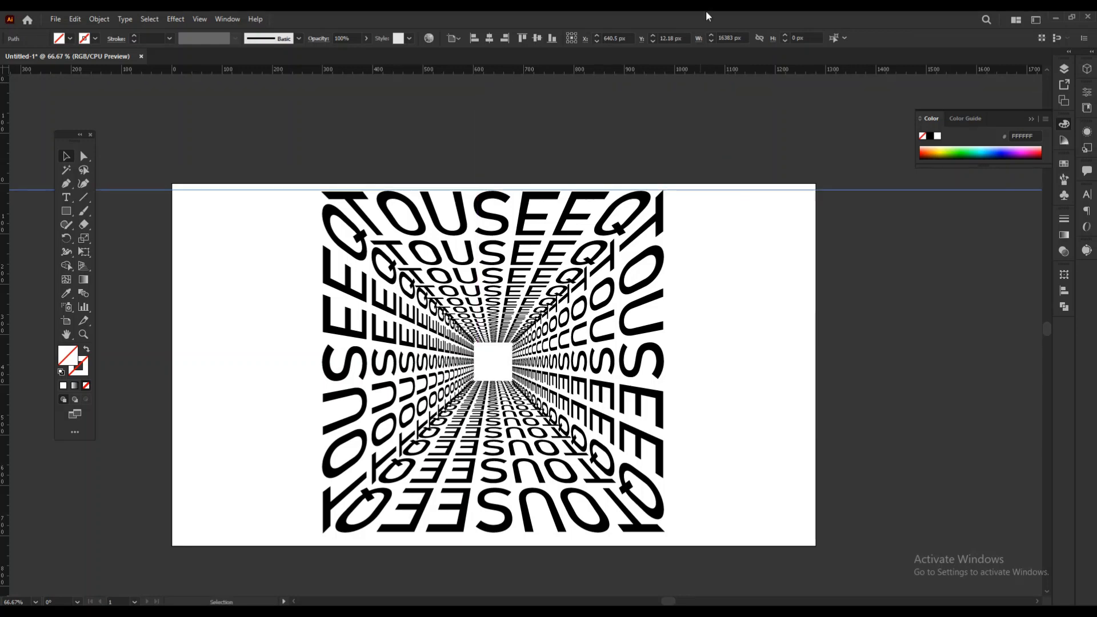
pyautogui.press('Delete')
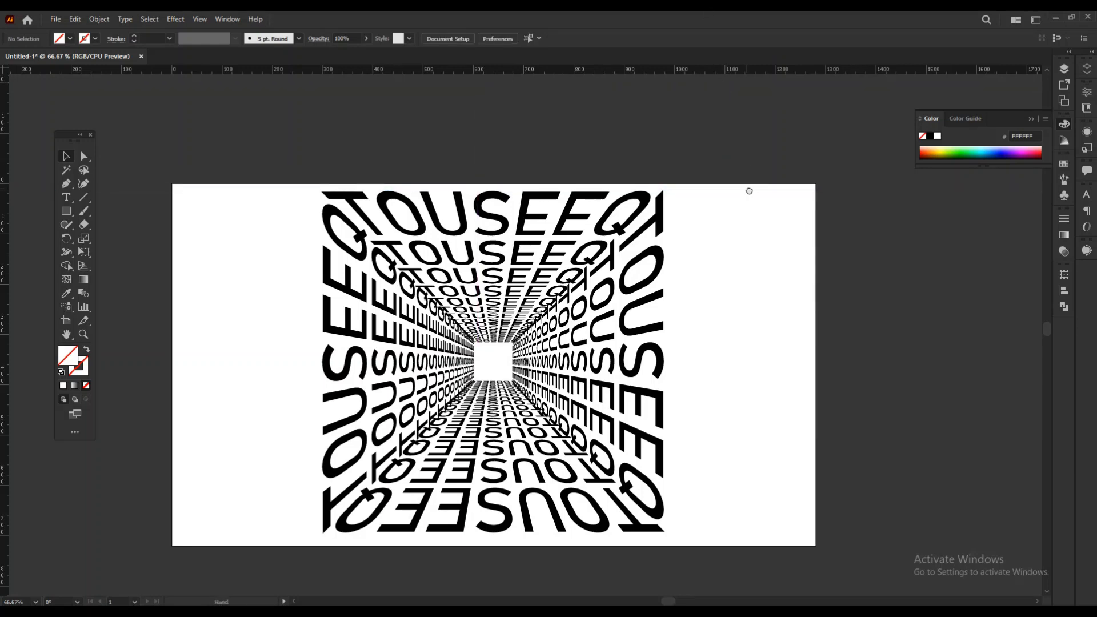
# Delete the upper and lower white trapezoids behind the wall text.
pyautogui.moveTo(745, 187); pyautogui.dragTo(752, 190)
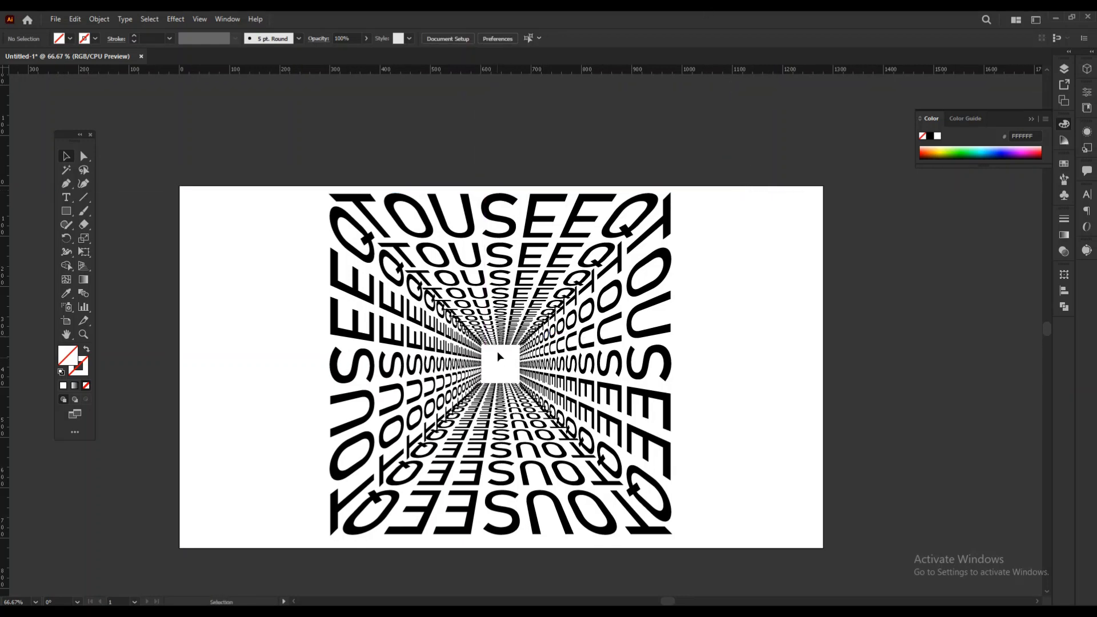
pyautogui.click(483, 195)
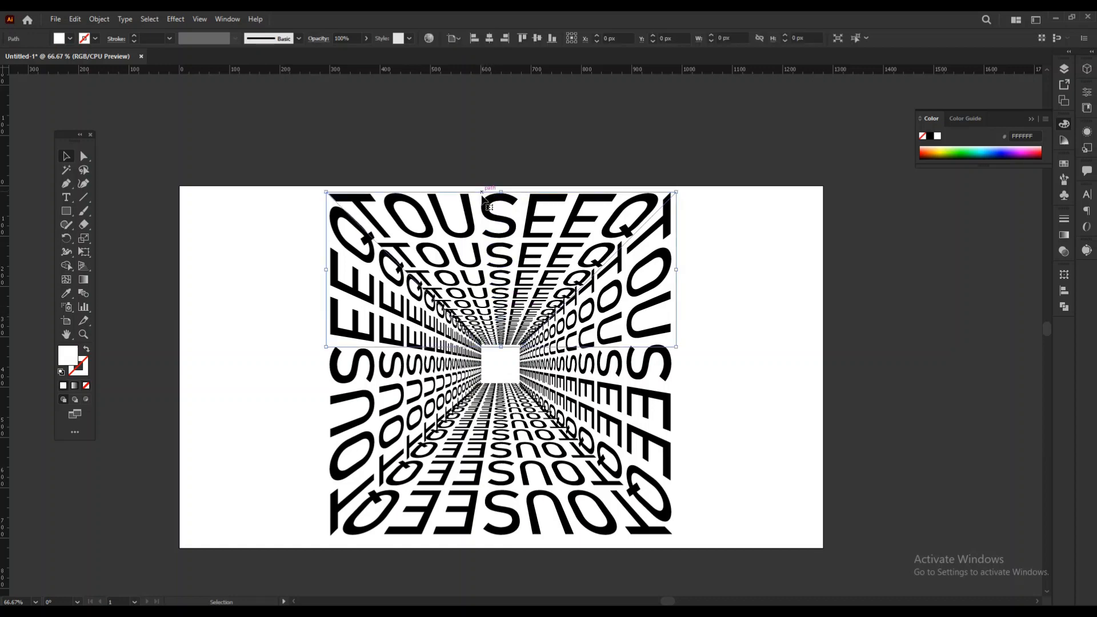
pyautogui.keyDown('shift'); pyautogui.click(535, 540); pyautogui.keyUp('shift')
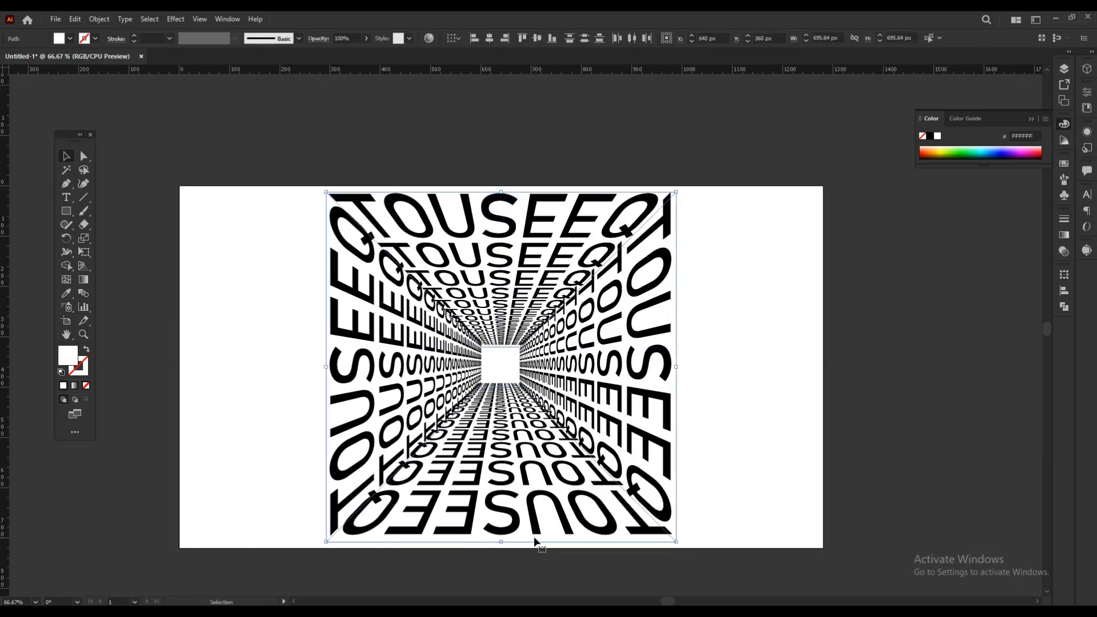
pyautogui.click(535, 541)
# Group all four walls of text and scale the group down slightly and proportionally around its centre, leaving it deselected.
pyautogui.moveTo(286, 168); pyautogui.dragTo(702, 574)
pyautogui.rightClick(630, 444)
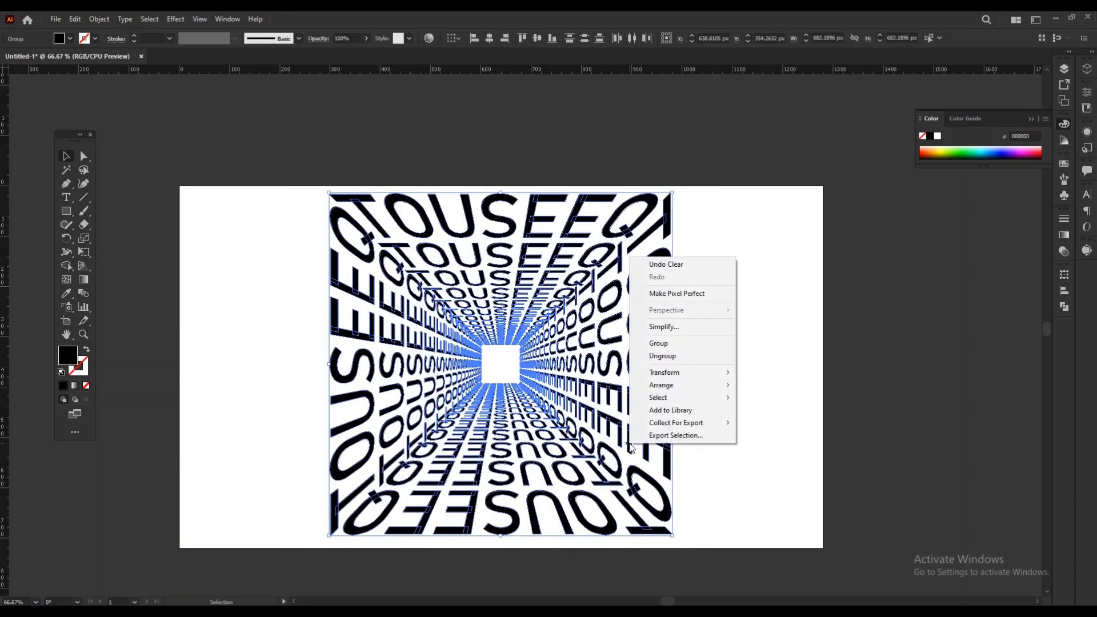
pyautogui.click(663, 343)
pyautogui.moveTo(676, 191); pyautogui.dragTo(657, 207)
pyautogui.click(771, 271)
pyautogui.moveTo(723, 324)
pyautogui.mouseDown()
pyautogui.moveTo(730, 335)
pyautogui.moveTo(711, 276)
pyautogui.moveTo(736, 311)
pyautogui.mouseUp()
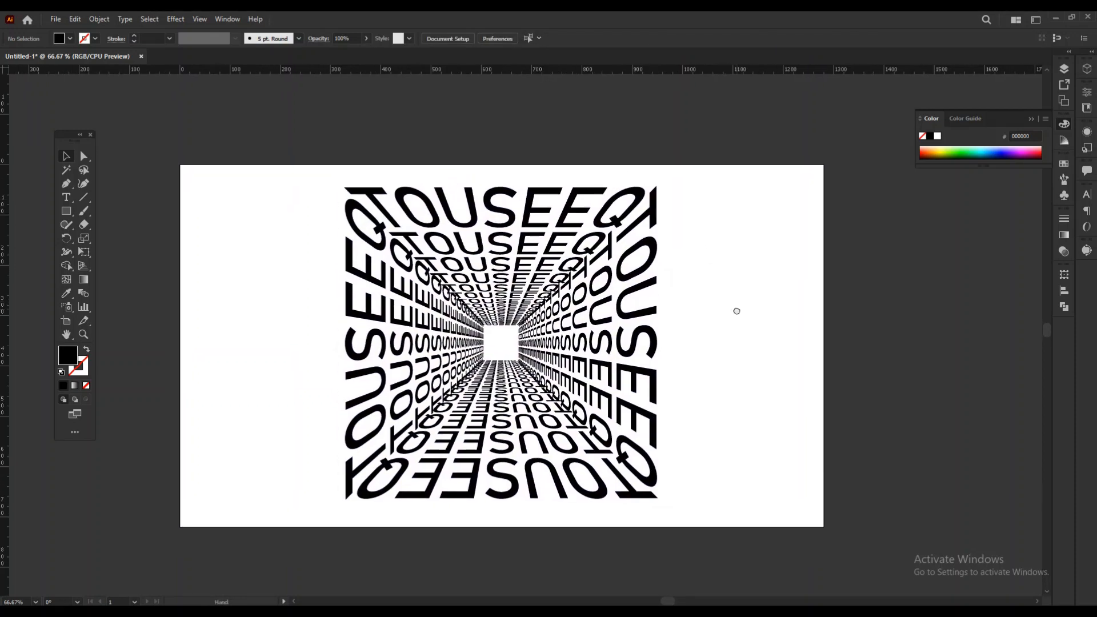